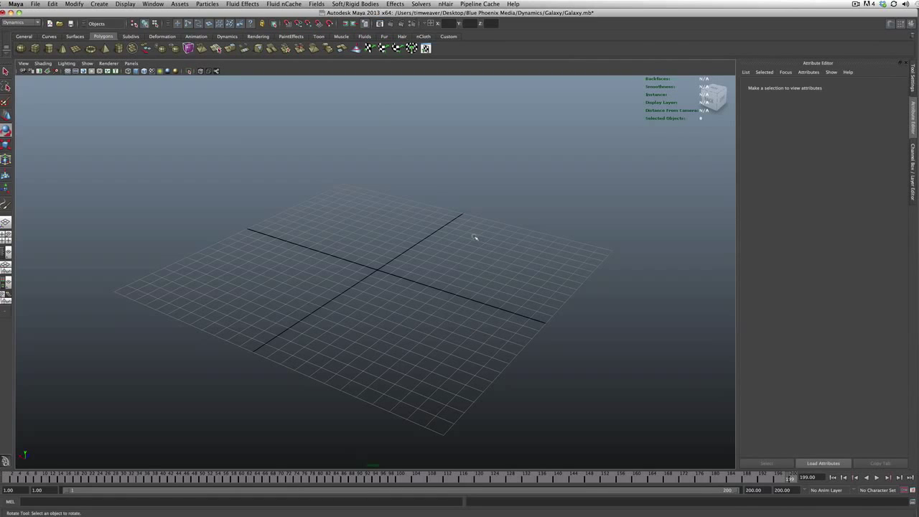
# Step: Draw a polygon plane spanning the whole grid
pyautogui.moveTo(495, 254)
pyautogui.keyDown('alt'); pyautogui.mouseDown()
pyautogui.moveTo(438, 270)
pyautogui.moveTo(484, 259)
pyautogui.moveTo(488, 304)
pyautogui.moveTo(433, 309)
pyautogui.mouseUp(); pyautogui.keyUp('alt')
pyautogui.click(76, 48)
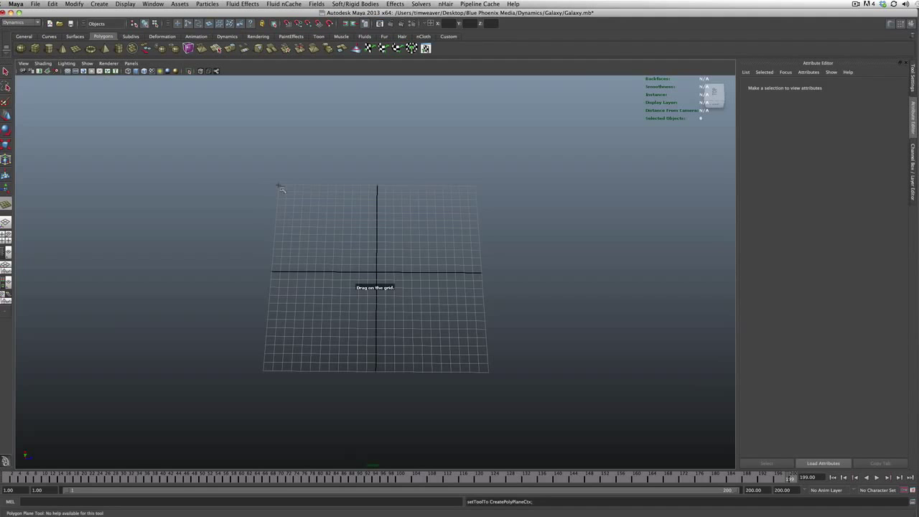
pyautogui.moveTo(279, 186)
pyautogui.mouseDown()
pyautogui.moveTo(300, 230)
pyautogui.moveTo(400, 346)
pyautogui.moveTo(488, 375)
pyautogui.moveTo(468, 371)
pyautogui.moveTo(475, 364)
pyautogui.mouseUp()
pyautogui.press('e')
pyautogui.scroll(3, 475, 364)
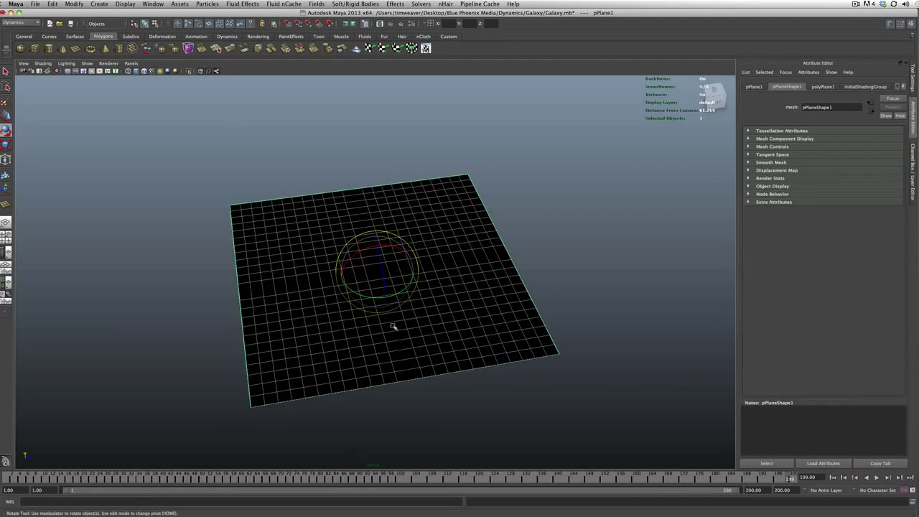
# Step: Show the plane smooth-shaded, deselect it, and orbit around it
pyautogui.press('5')
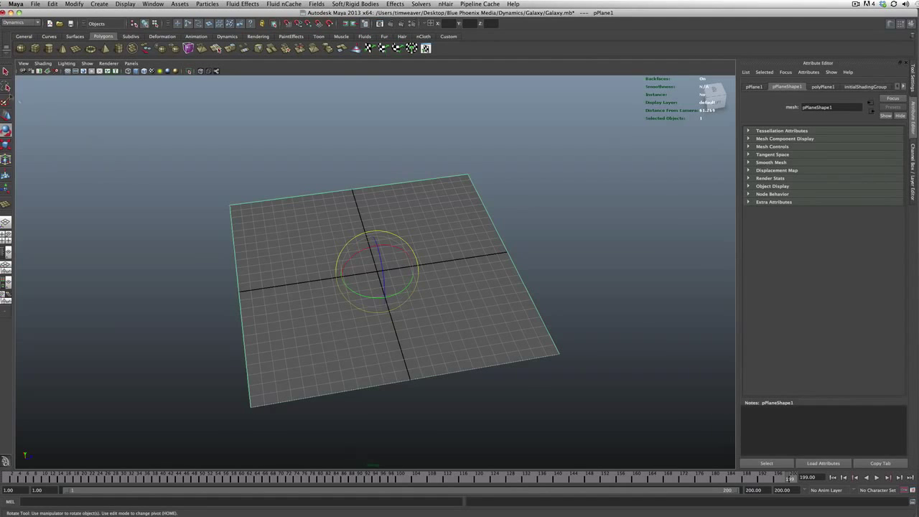
pyautogui.press('q')
pyautogui.click(455, 404)
pyautogui.keyDown('alt'); pyautogui.moveTo(448, 410); pyautogui.dragTo(493, 416); pyautogui.keyUp('alt')
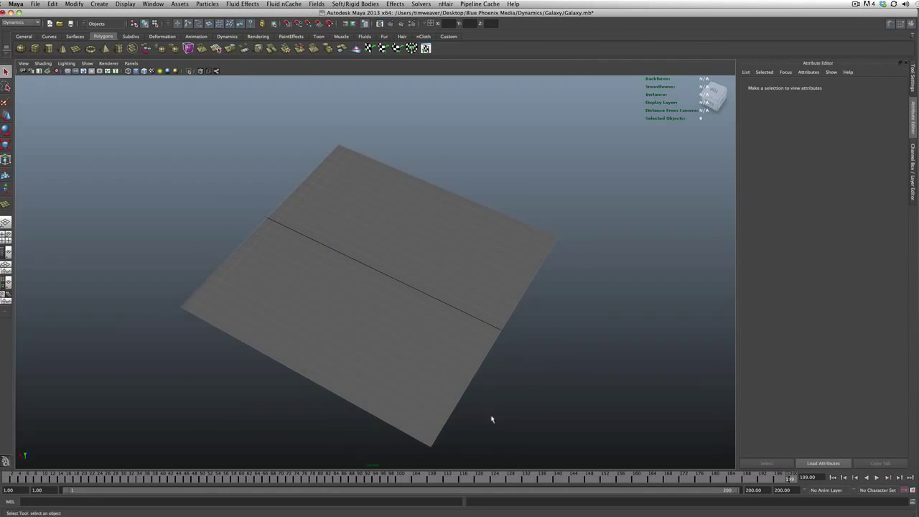
pyautogui.scroll(3, 492, 419)
pyautogui.keyDown('alt'); pyautogui.moveTo(488, 414); pyautogui.dragTo(441, 410); pyautogui.keyUp('alt')
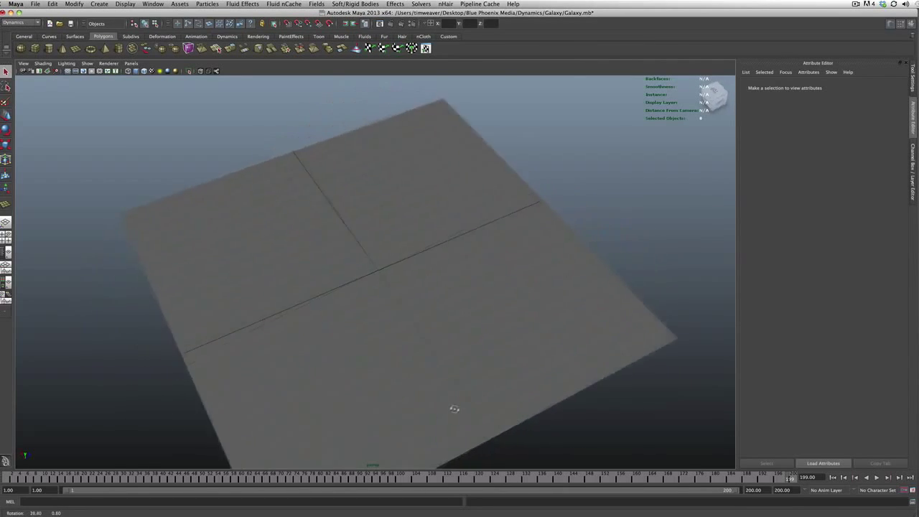
pyautogui.scroll(-3, 442, 410)
pyautogui.keyDown('alt'); pyautogui.moveTo(441, 409); pyautogui.dragTo(449, 405); pyautogui.keyUp('alt')
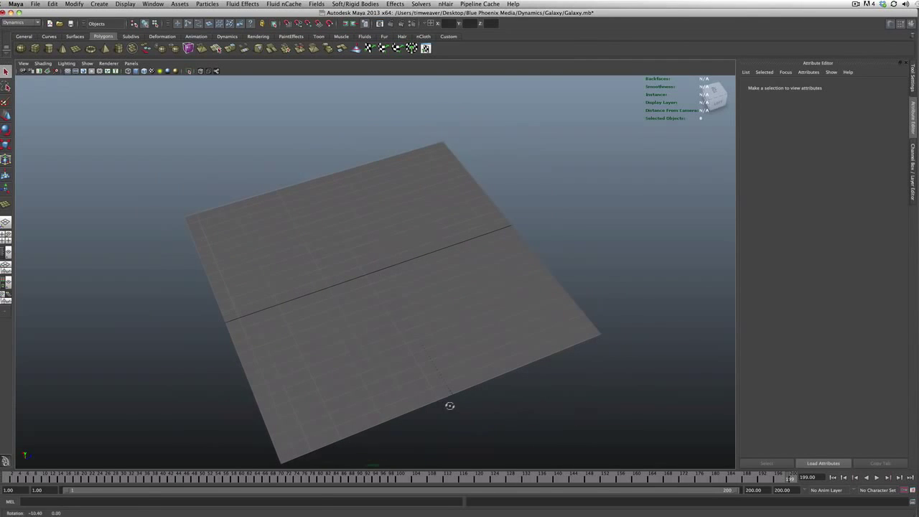
pyautogui.click(376, 513)
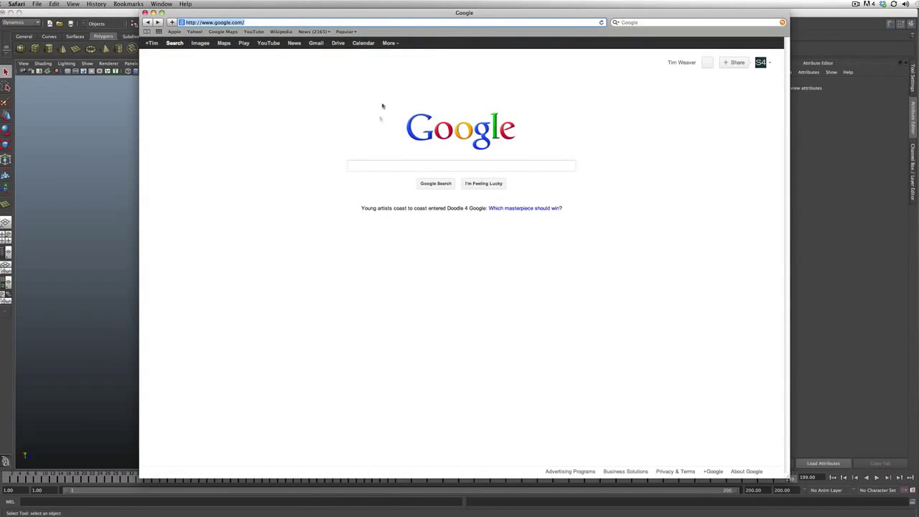
# Step: Search Google for 'galaxy'
pyautogui.click(375, 168)
pyautogui.write('g')
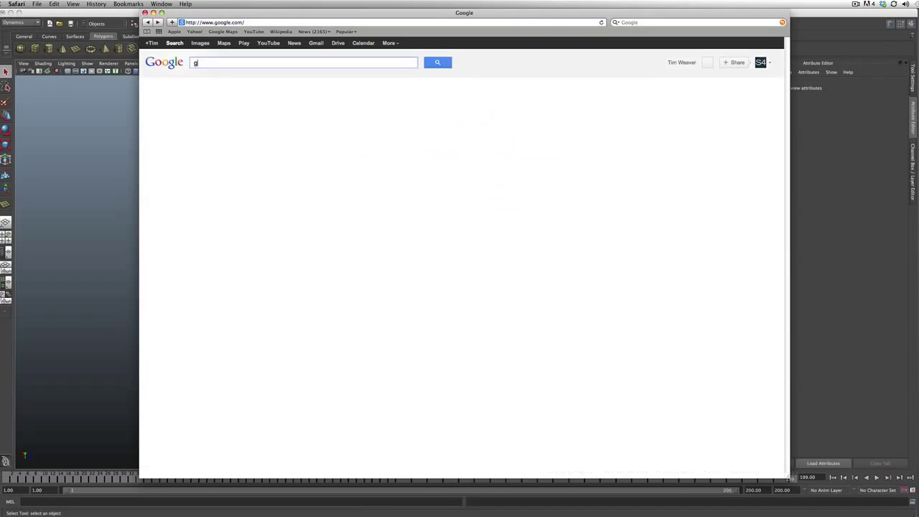
pyautogui.write('l')
pyautogui.press('BackSpace')
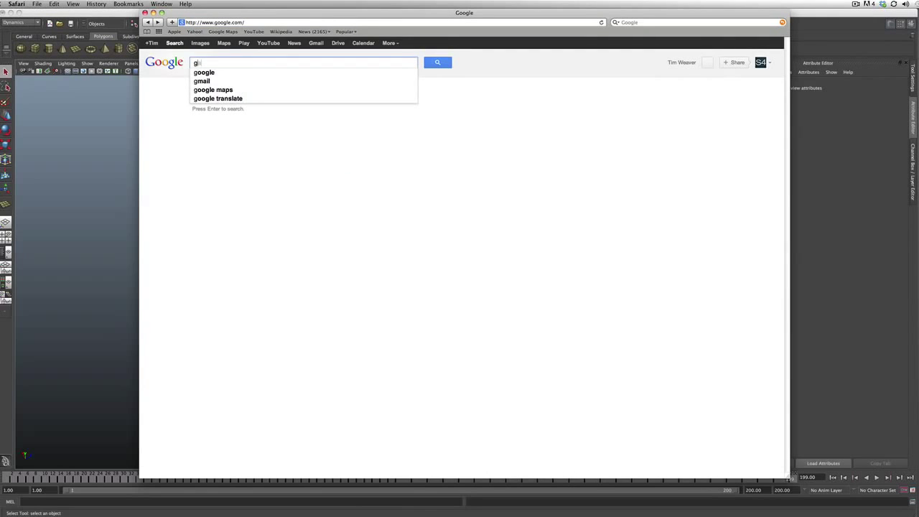
pyautogui.write('alaxy')
pyautogui.press('Return')
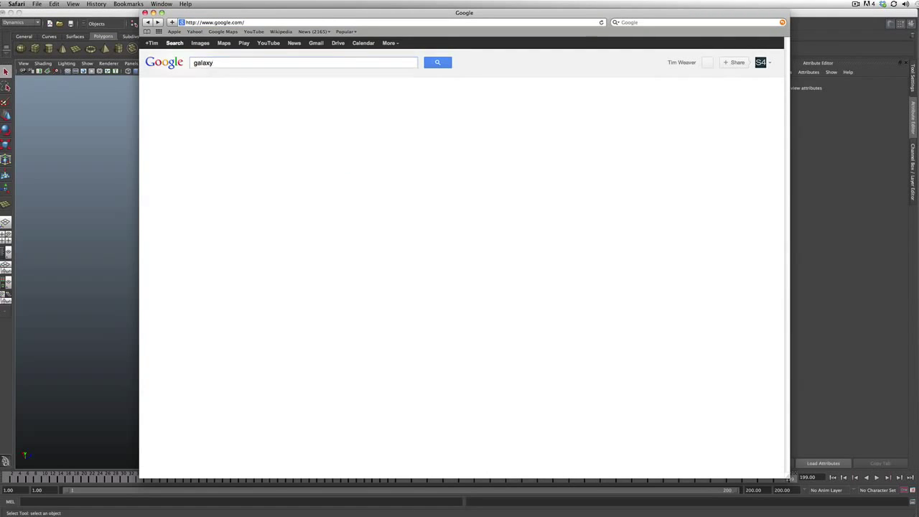
# Step: Browse galaxy image results and preview, then close, the spiral galaxy NGC 1232 picture
pyautogui.click(200, 43)
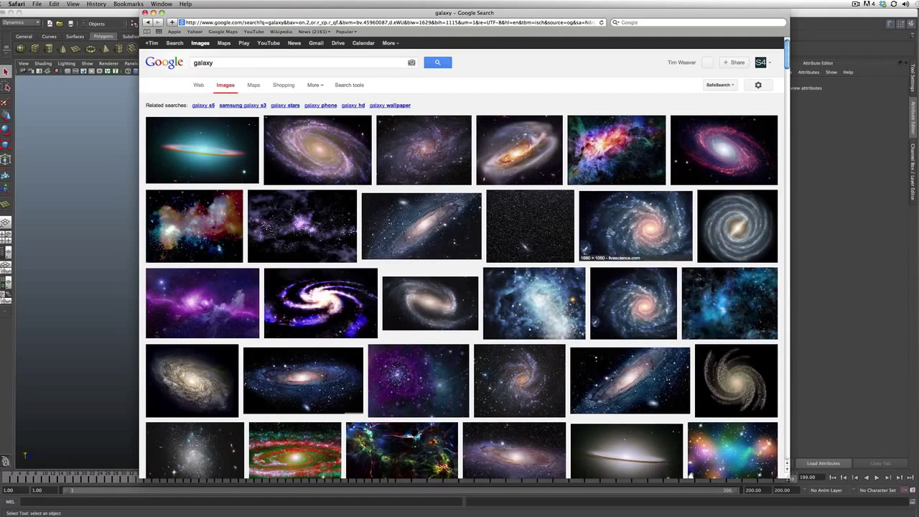
pyautogui.click(635, 226)
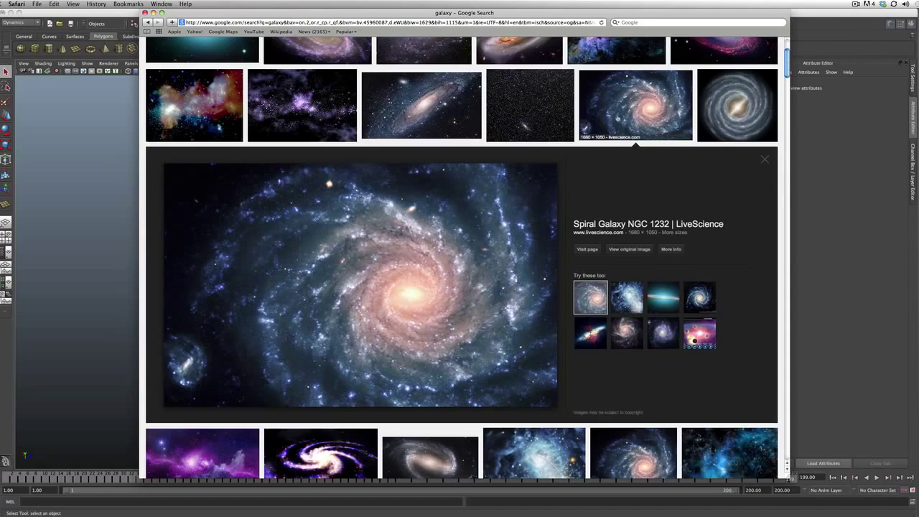
pyautogui.scroll(3, 414, 287)
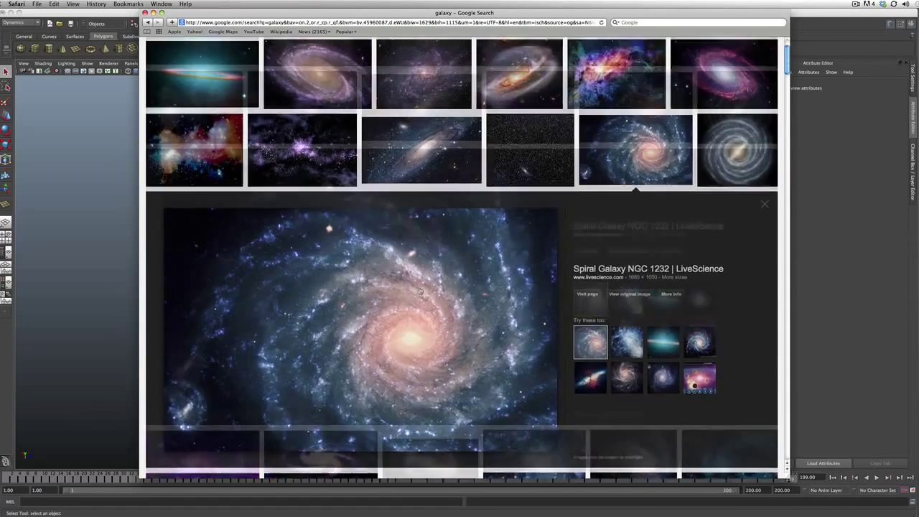
pyautogui.scroll(-3, 376, 170)
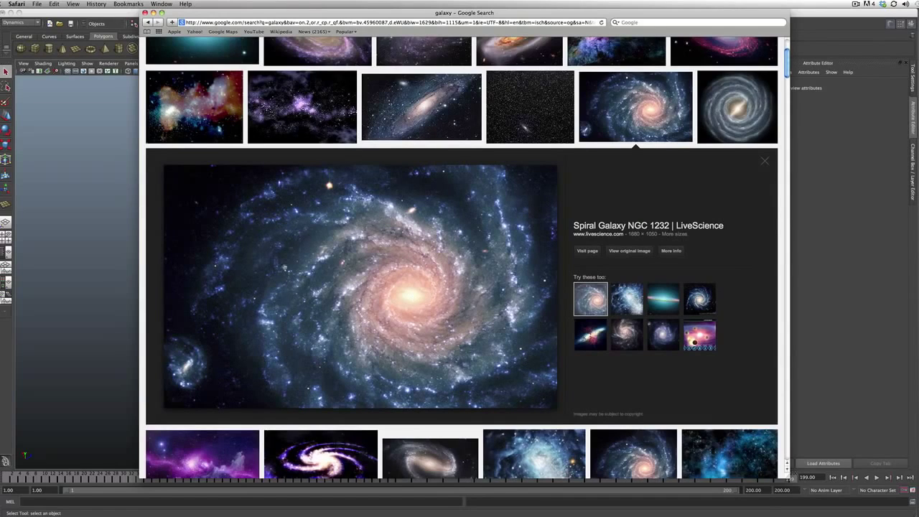
pyautogui.moveTo(636, 150)
pyautogui.click(635, 108)
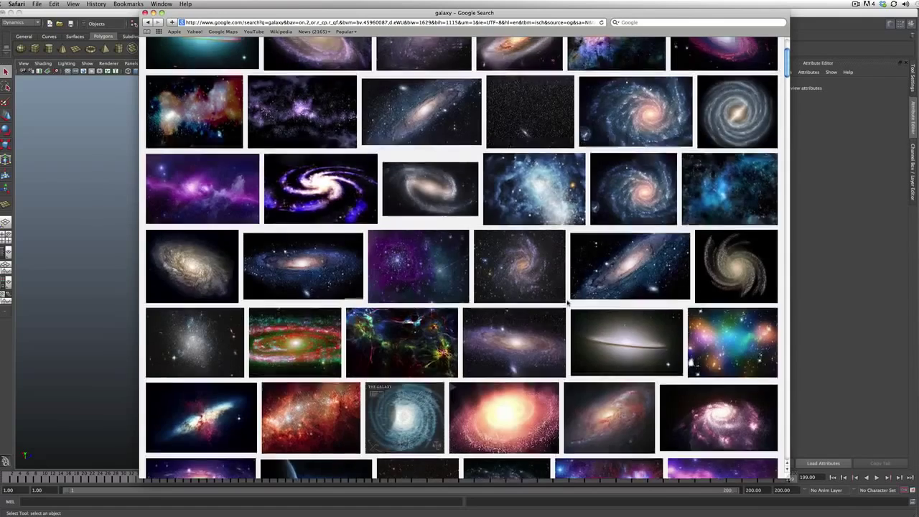
pyautogui.scroll(3, 567, 303)
# Step: Select the plane in Maya and switch to the Dynamics menu set
pyautogui.press('super+Tab')
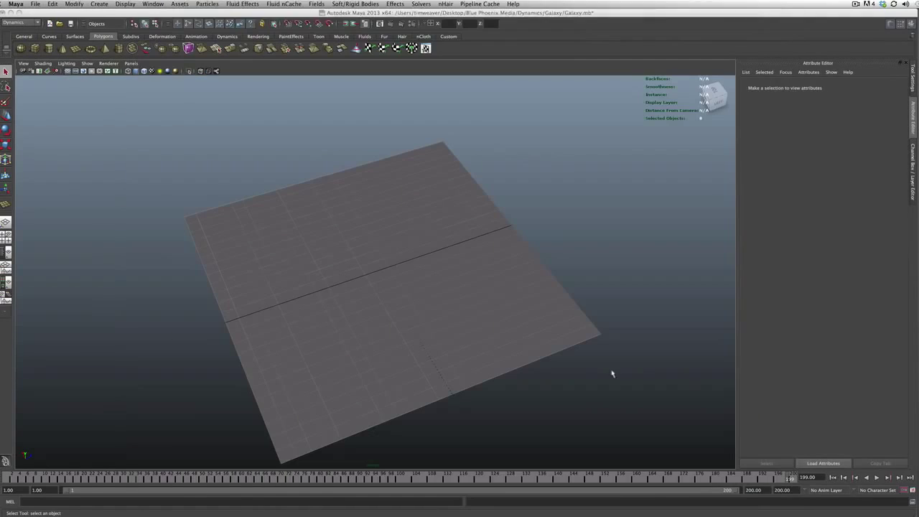
pyautogui.click(461, 334)
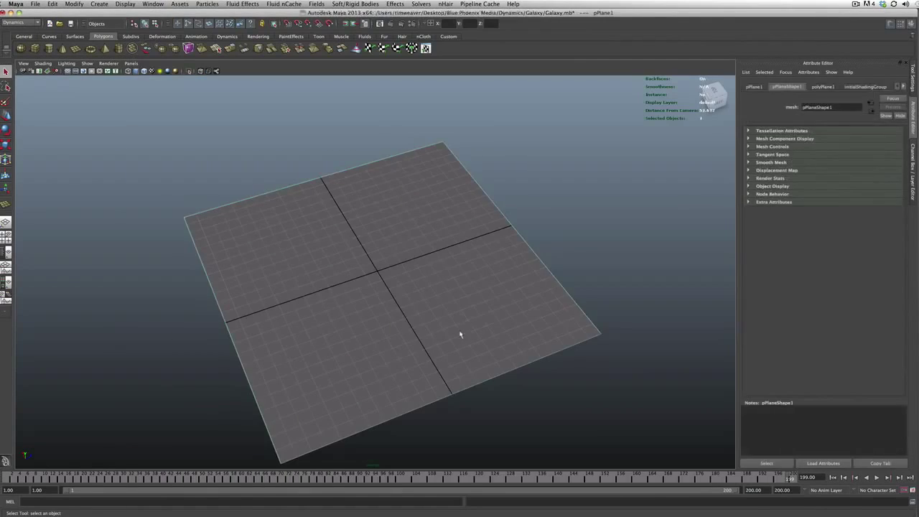
pyautogui.moveTo(459, 344)
pyautogui.keyDown('alt'); pyautogui.mouseDown()
pyautogui.moveTo(438, 340)
pyautogui.moveTo(481, 337)
pyautogui.moveTo(441, 330)
pyautogui.moveTo(478, 329)
pyautogui.moveTo(511, 355)
pyautogui.moveTo(486, 353)
pyautogui.mouseUp(); pyautogui.keyUp('alt')
pyautogui.scroll(2, 445, 338)
pyautogui.scroll(-2, 446, 337)
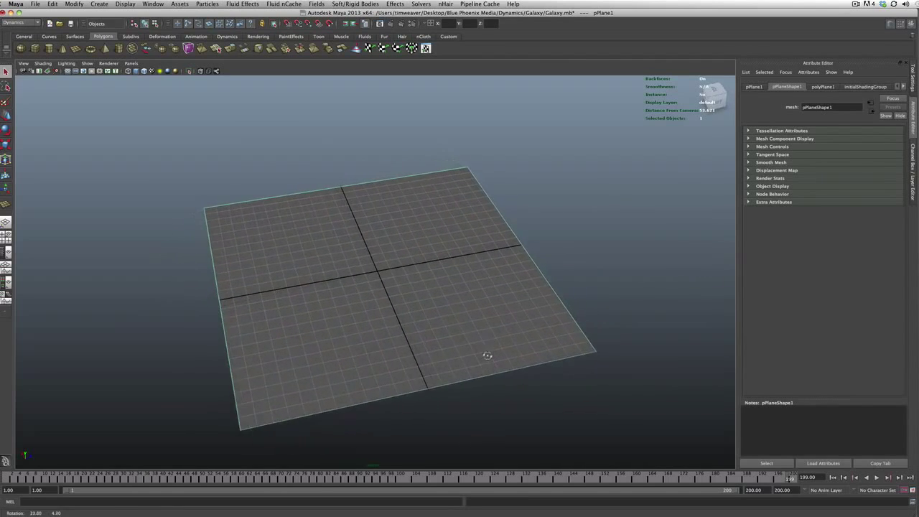
pyautogui.click(22, 23)
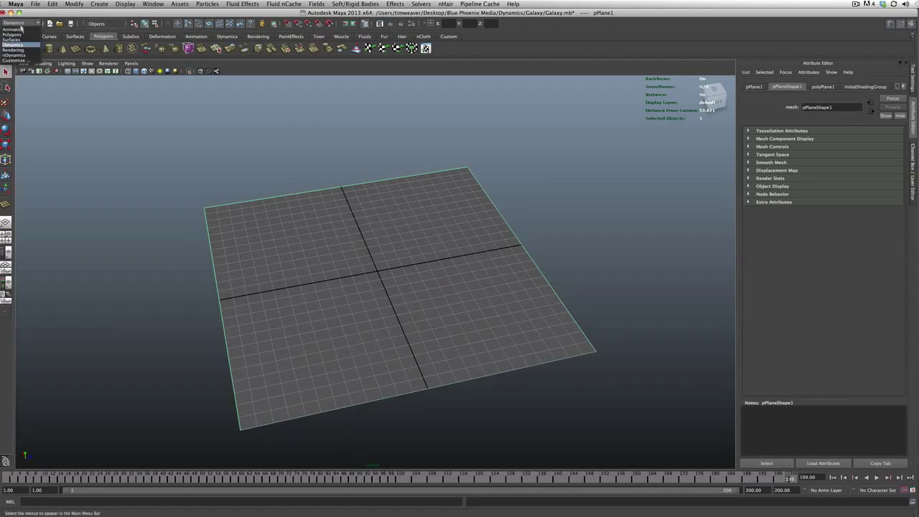
pyautogui.click(23, 44)
# Step: Create a Surface emitter on the plane emitting 10000 particles per second
pyautogui.click(208, 4)
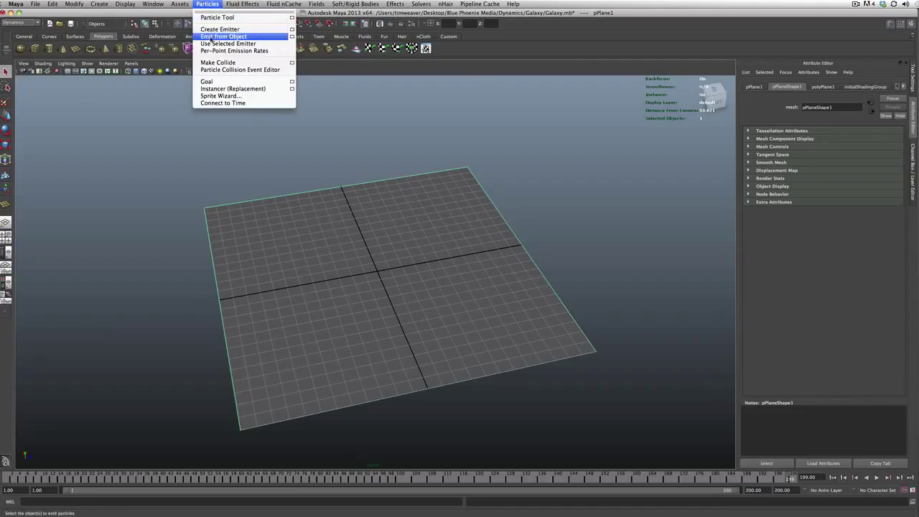
pyautogui.click(291, 36)
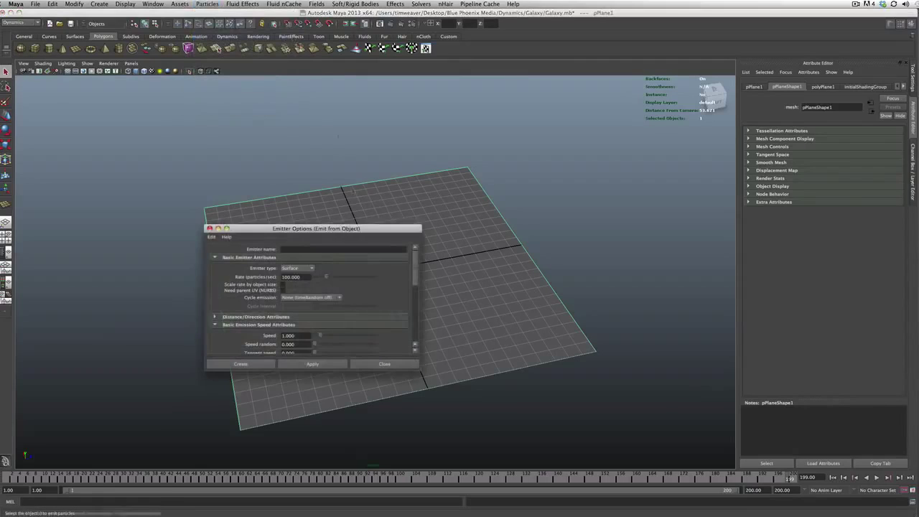
pyautogui.moveTo(355, 230); pyautogui.dragTo(467, 203)
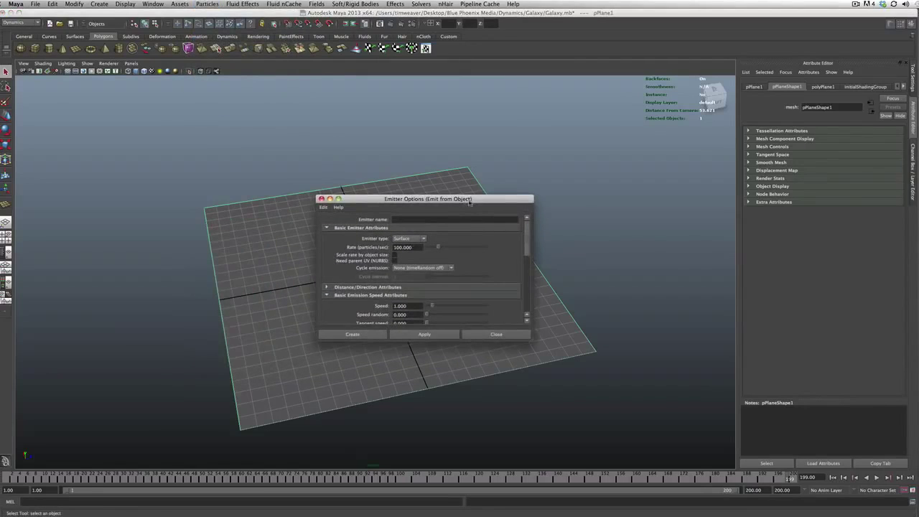
pyautogui.click(409, 239)
pyautogui.click(403, 256)
pyautogui.click(406, 247)
pyautogui.scroll(-4, 452, 291)
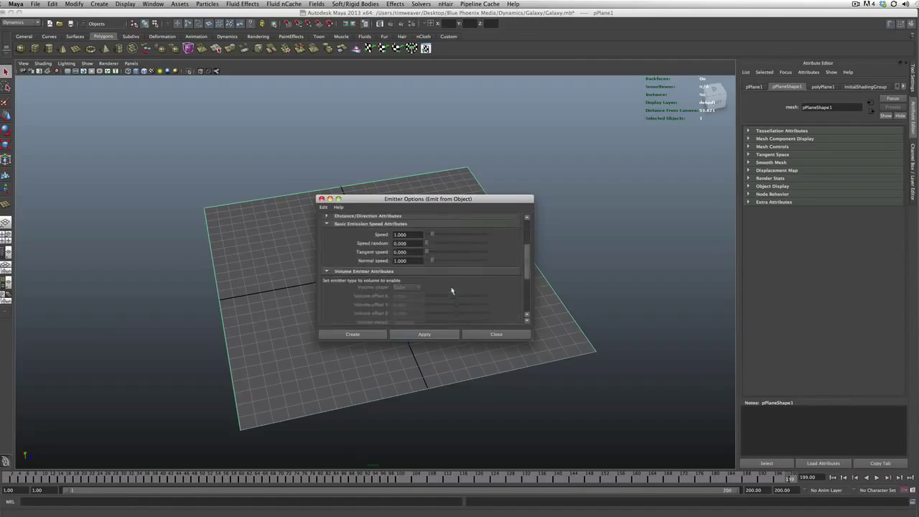
pyautogui.scroll(-2, 452, 291)
pyautogui.scroll(-2, 453, 291)
pyautogui.scroll(-1, 453, 291)
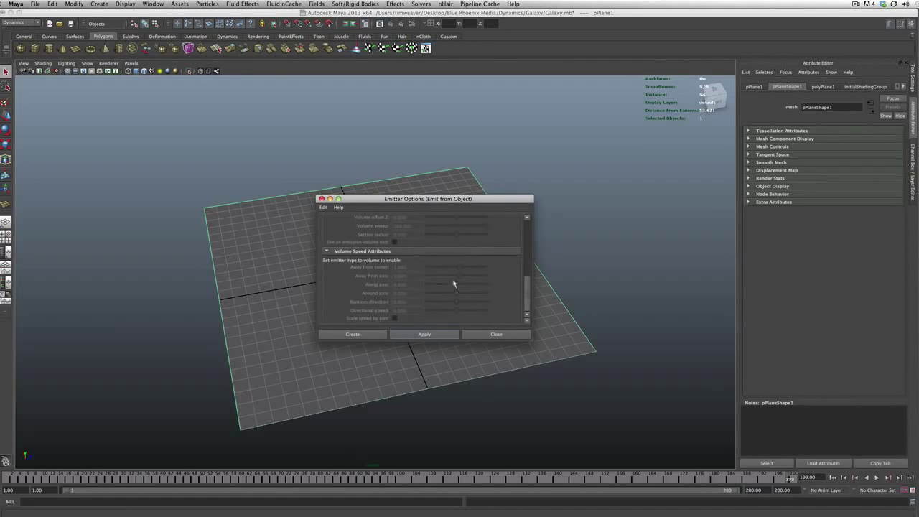
pyautogui.scroll(4, 453, 284)
pyautogui.click(381, 335)
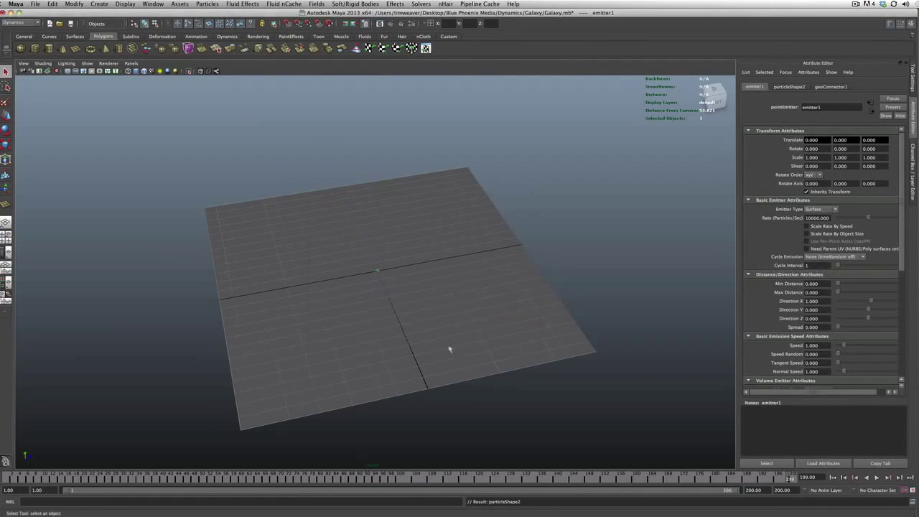
# Step: Play the particle simulation, watch the emission, then stop and rewind
pyautogui.keyDown('alt'); pyautogui.moveTo(482, 352); pyautogui.dragTo(479, 351); pyautogui.keyUp('alt')
pyautogui.hotkey('alt', 'v')
pyautogui.keyDown('alt'); pyautogui.moveTo(535, 402); pyautogui.dragTo(532, 385); pyautogui.keyUp('alt')
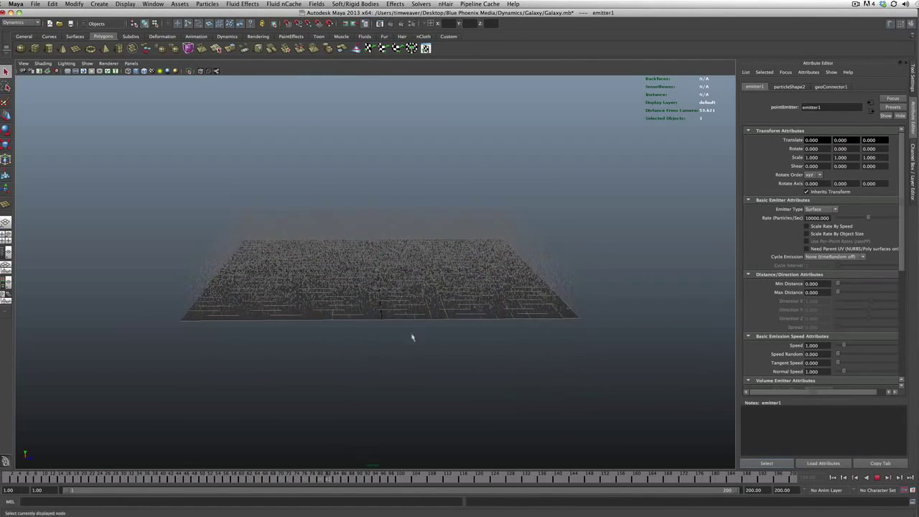
pyautogui.keyDown('alt'); pyautogui.moveTo(412, 335); pyautogui.dragTo(428, 348); pyautogui.keyUp('alt')
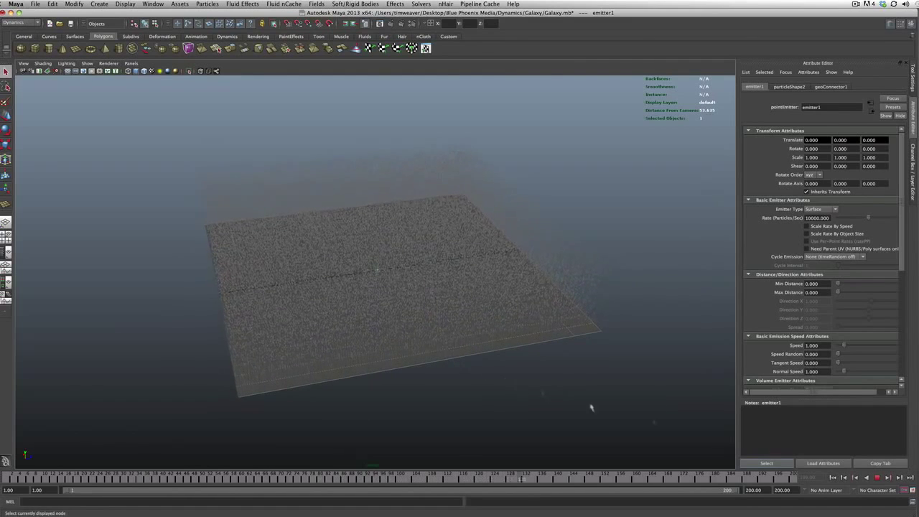
pyautogui.click(876, 477)
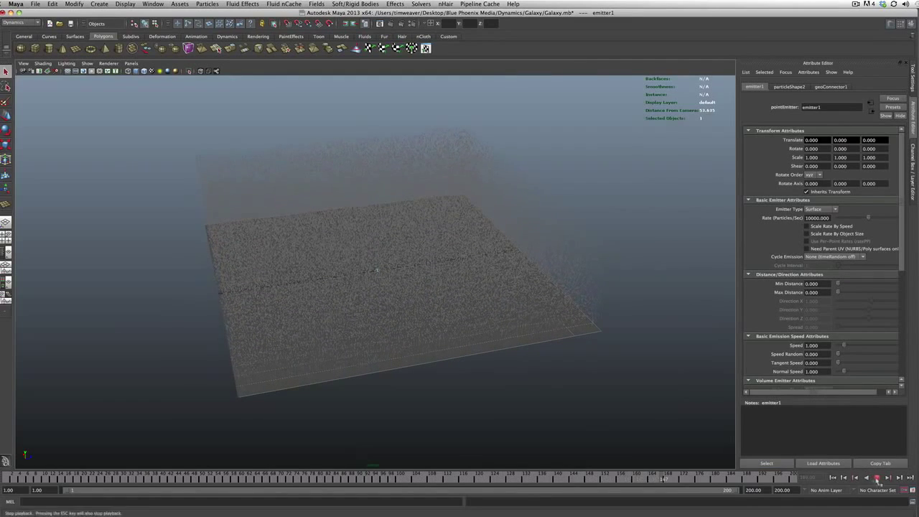
pyautogui.click(832, 478)
pyautogui.keyDown('alt'); pyautogui.moveTo(501, 358); pyautogui.dragTo(448, 346); pyautogui.keyUp('alt')
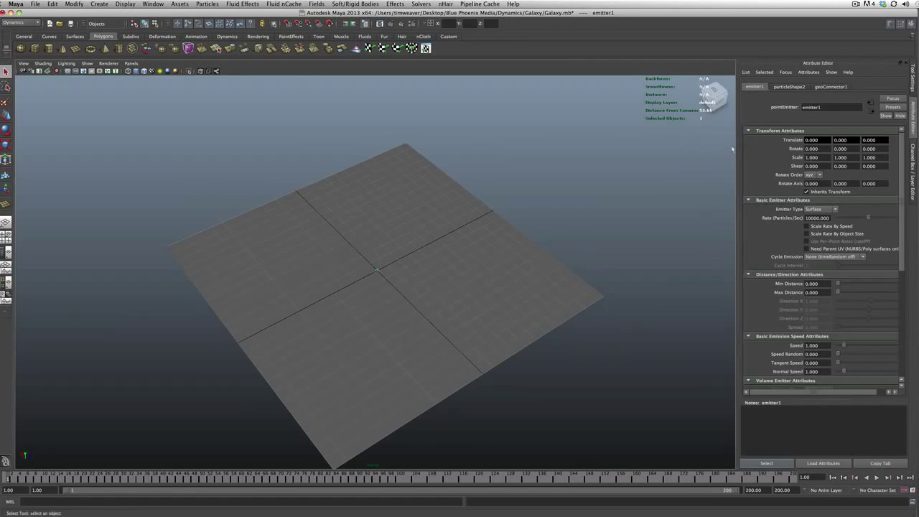
# Step: Check particleShape2, then show emitter1's Texture Emission Attributes
pyautogui.click(789, 87)
pyautogui.click(754, 86)
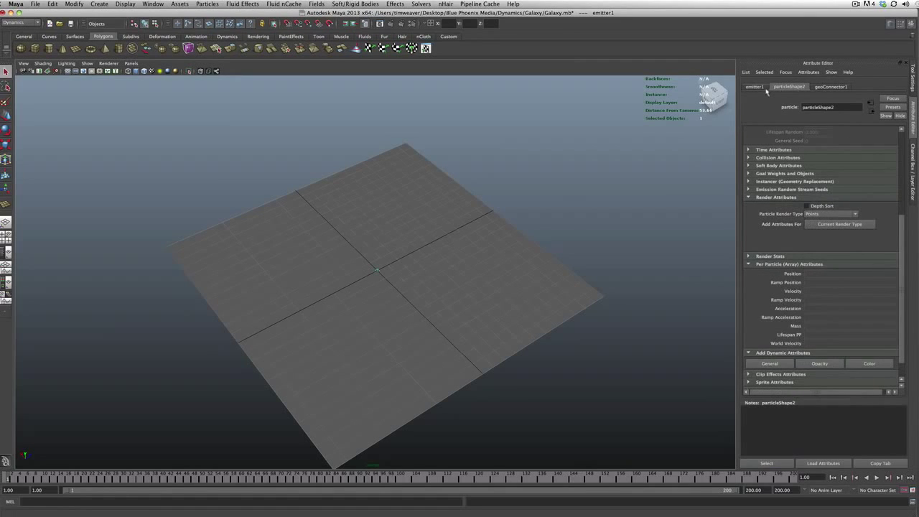
pyautogui.scroll(-2, 819, 252)
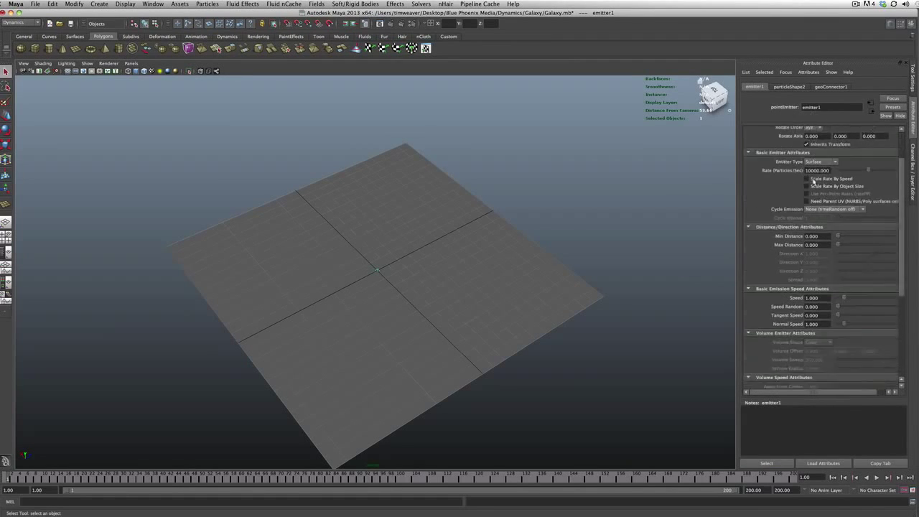
pyautogui.scroll(-1, 818, 251)
pyautogui.scroll(-2, 819, 252)
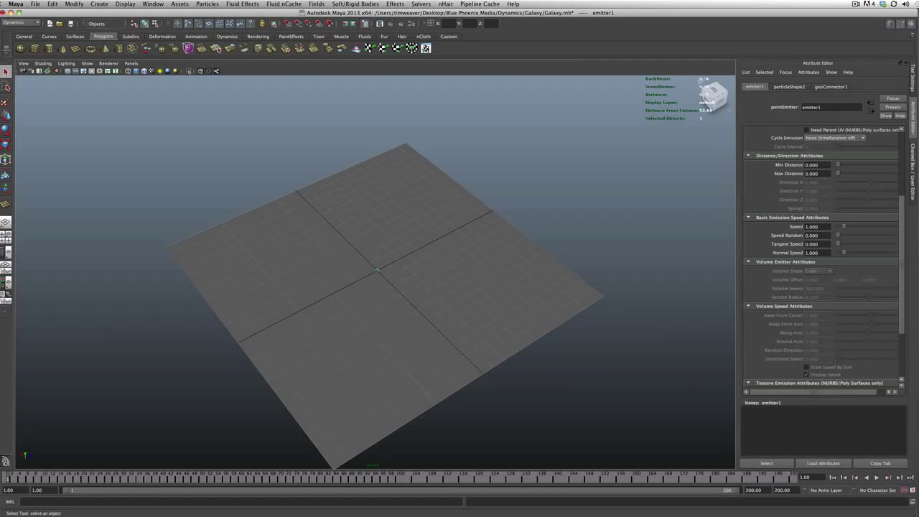
pyautogui.scroll(-3, 824, 259)
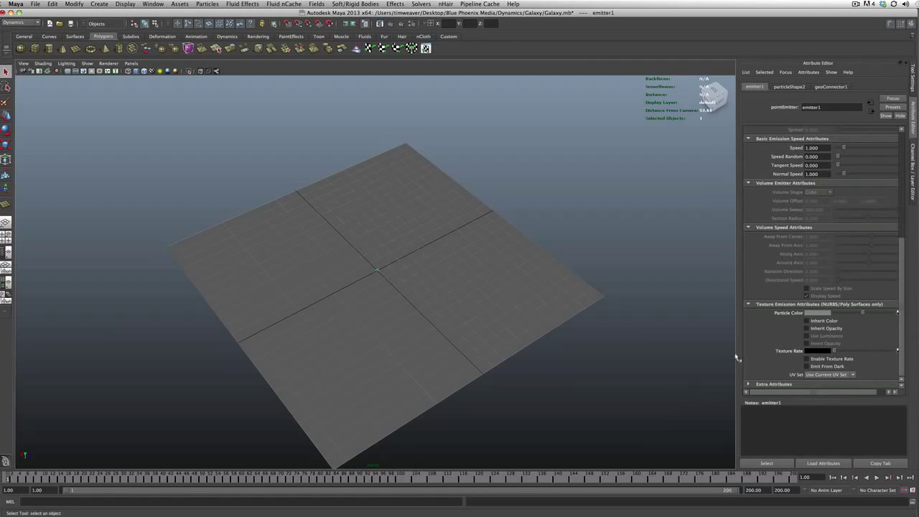
pyautogui.moveTo(735, 354); pyautogui.dragTo(717, 356)
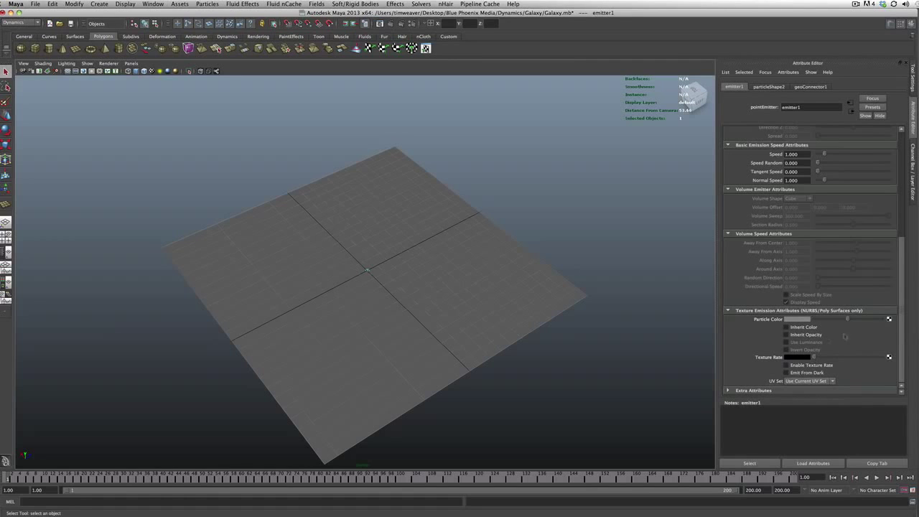
# Step: Map a new File texture onto emitter1's Particle Color attribute
pyautogui.click(890, 320)
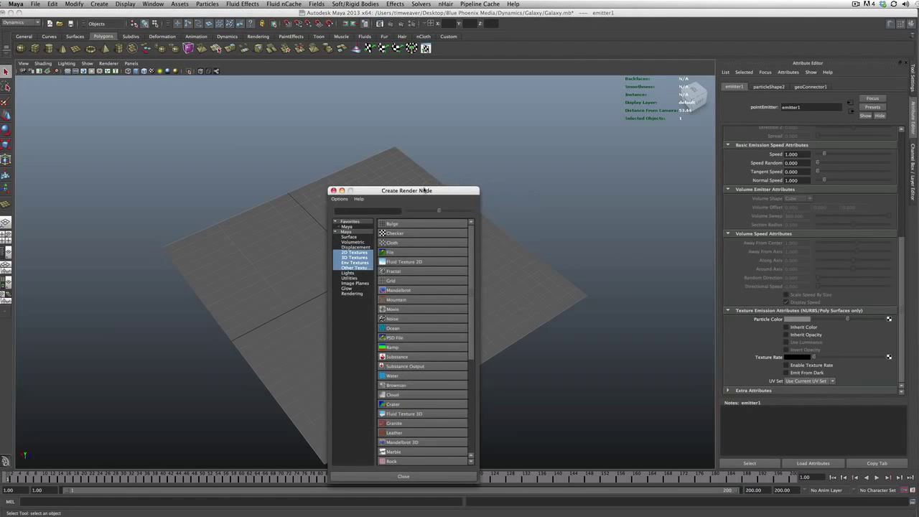
pyautogui.moveTo(424, 191); pyautogui.dragTo(477, 143)
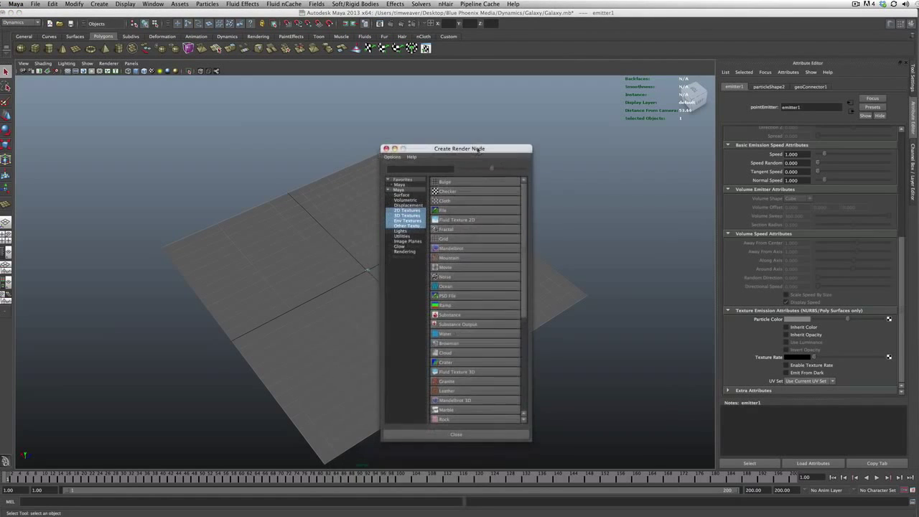
pyautogui.click(451, 207)
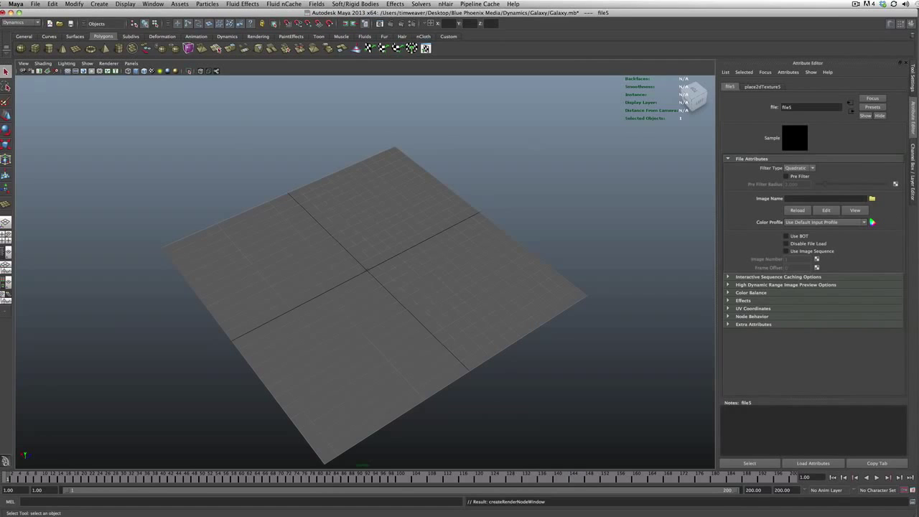
pyautogui.click(872, 198)
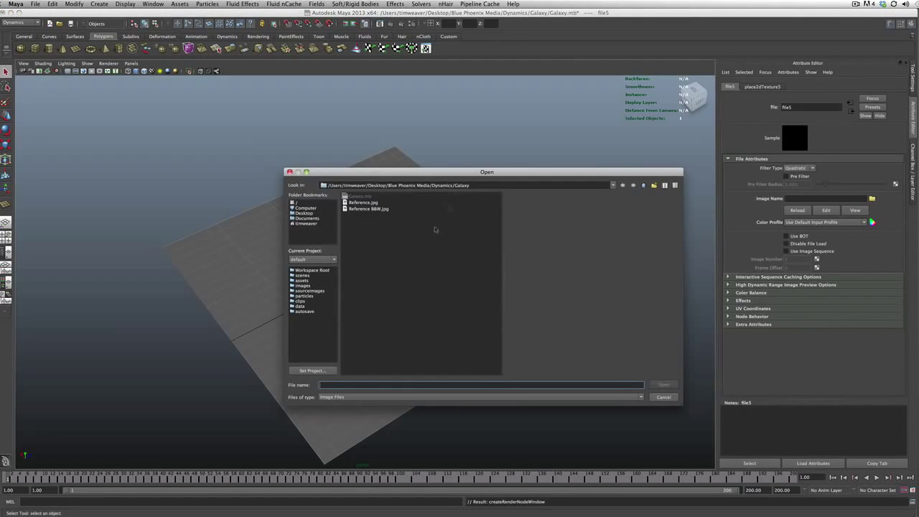
pyautogui.moveTo(462, 172); pyautogui.dragTo(464, 169)
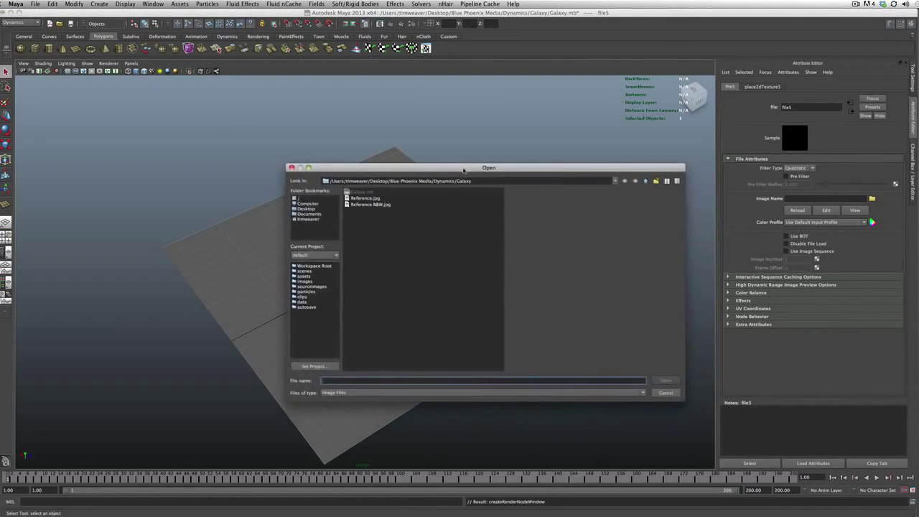
# Step: Compare the colour and black-and-white galaxy images, then load Reference.jpg
pyautogui.click(375, 202)
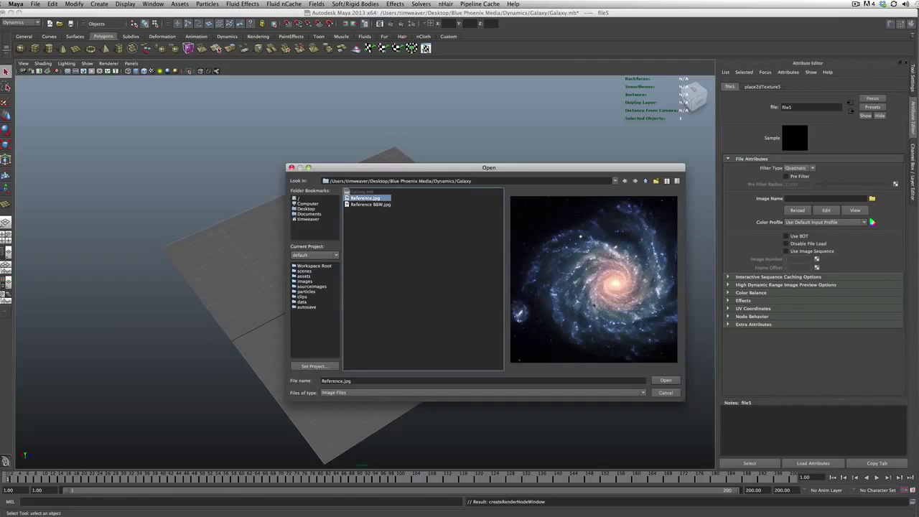
pyautogui.click(380, 206)
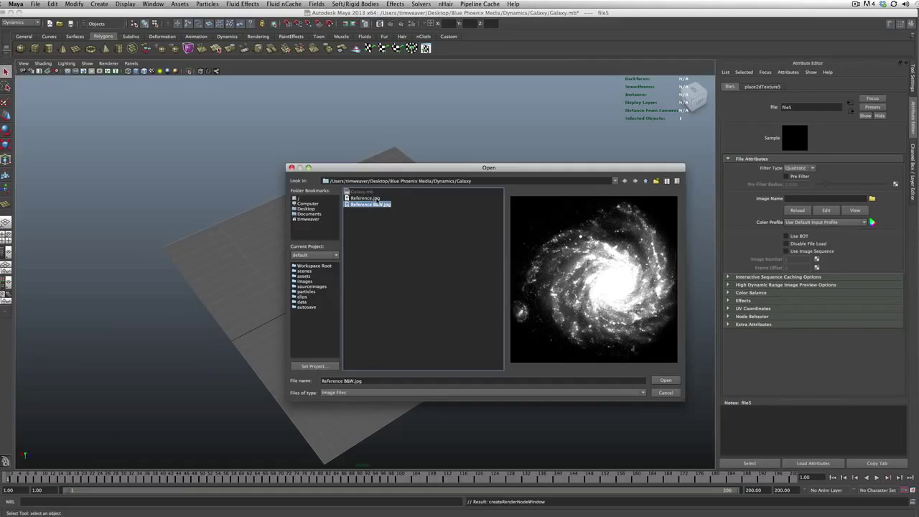
pyautogui.click(368, 198)
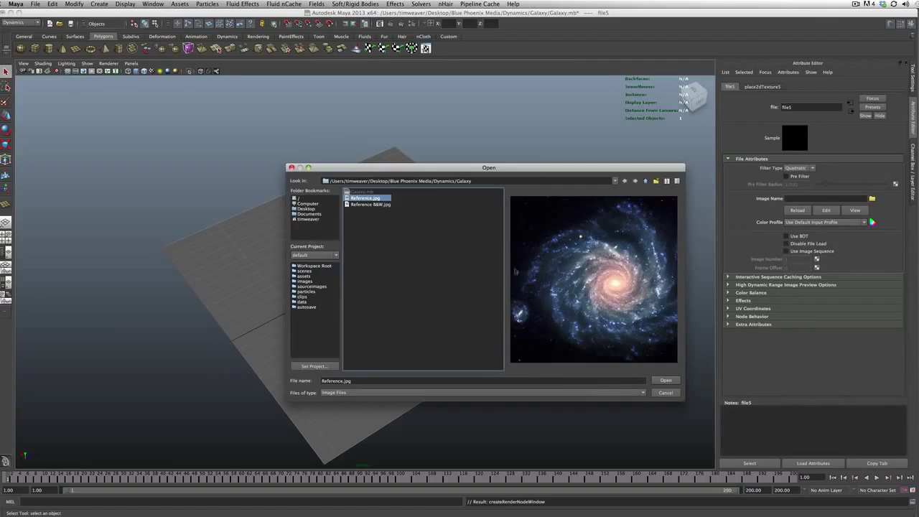
pyautogui.click(382, 205)
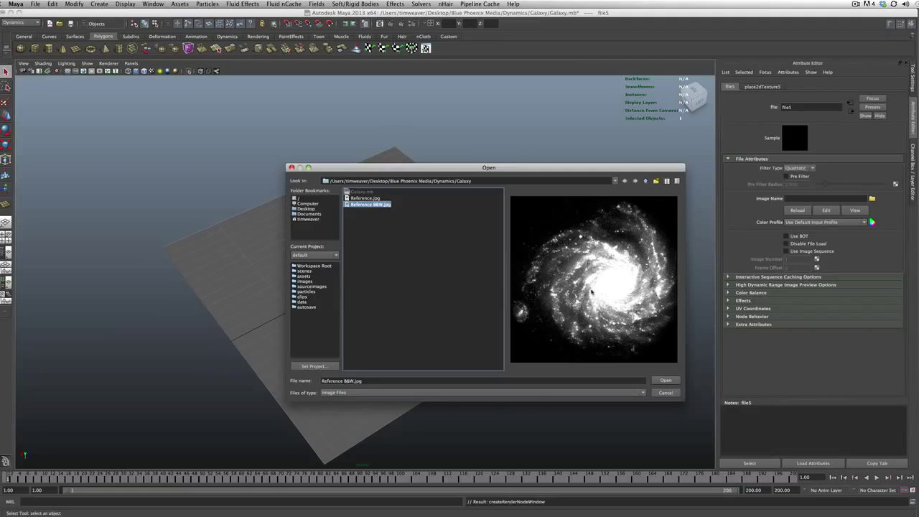
pyautogui.moveTo(423, 173); pyautogui.dragTo(405, 167)
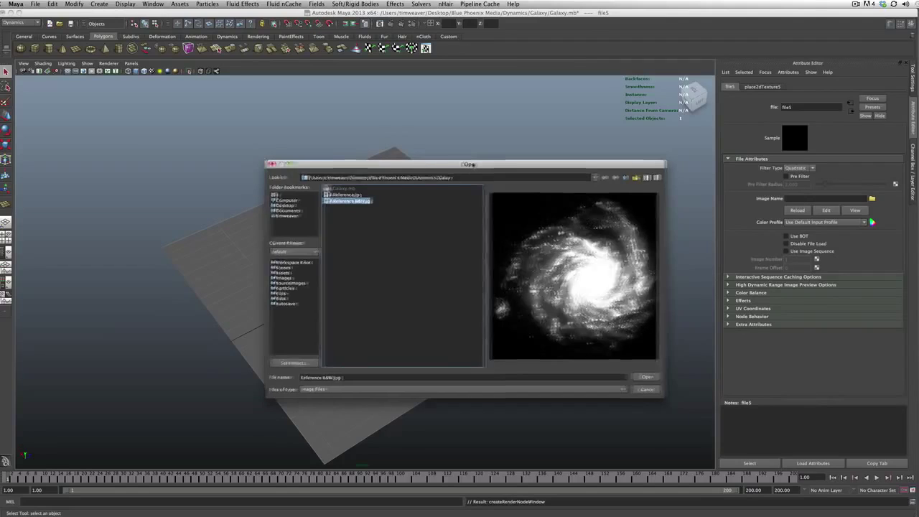
pyautogui.moveTo(476, 164); pyautogui.dragTo(472, 168)
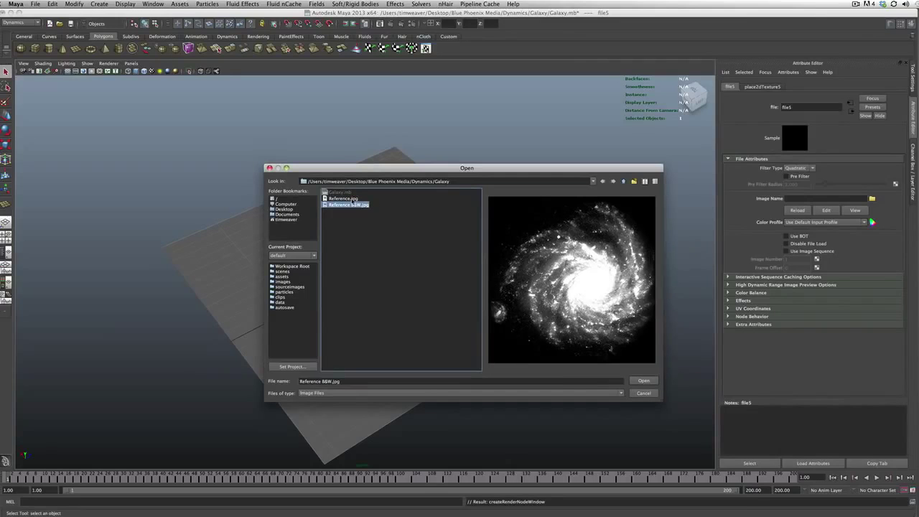
pyautogui.click(352, 201)
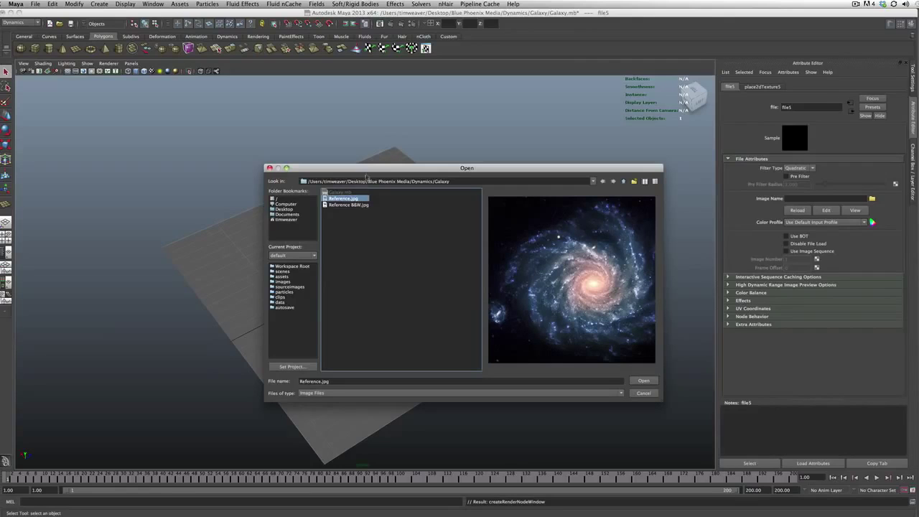
pyautogui.moveTo(366, 169); pyautogui.dragTo(372, 173)
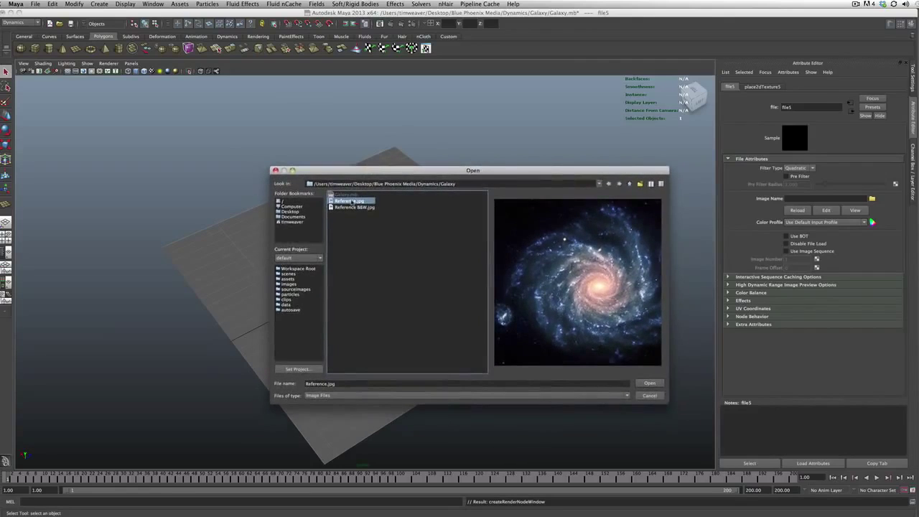
pyautogui.doubleClick(352, 202)
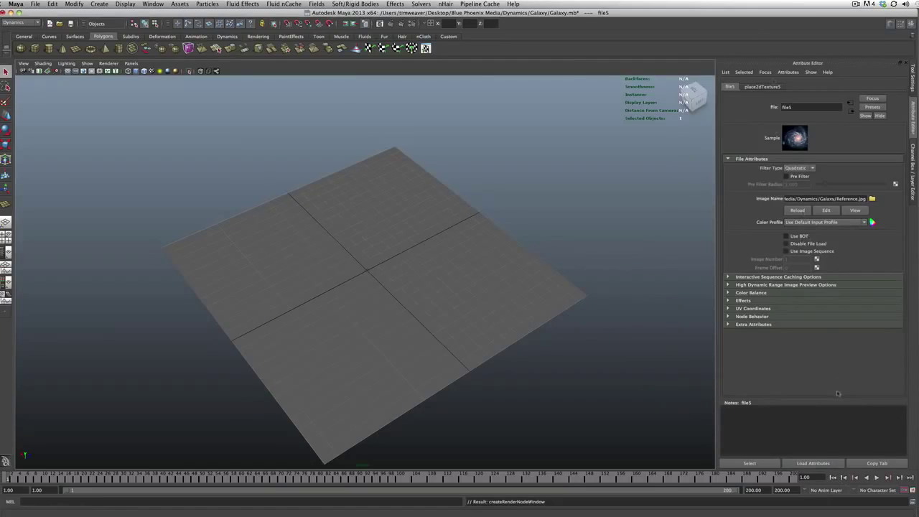
# Step: Play and stop the emission test, then select the particles and view emitter settings
pyautogui.click(877, 478)
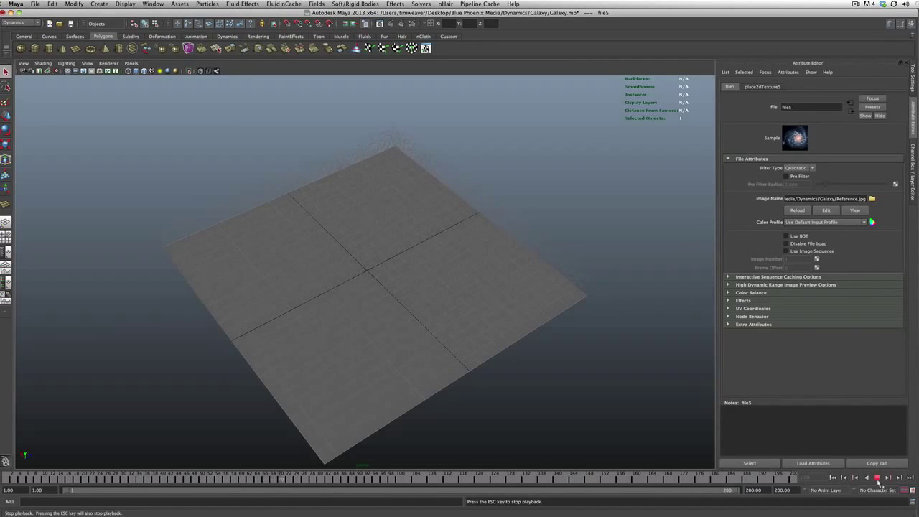
pyautogui.click(878, 480)
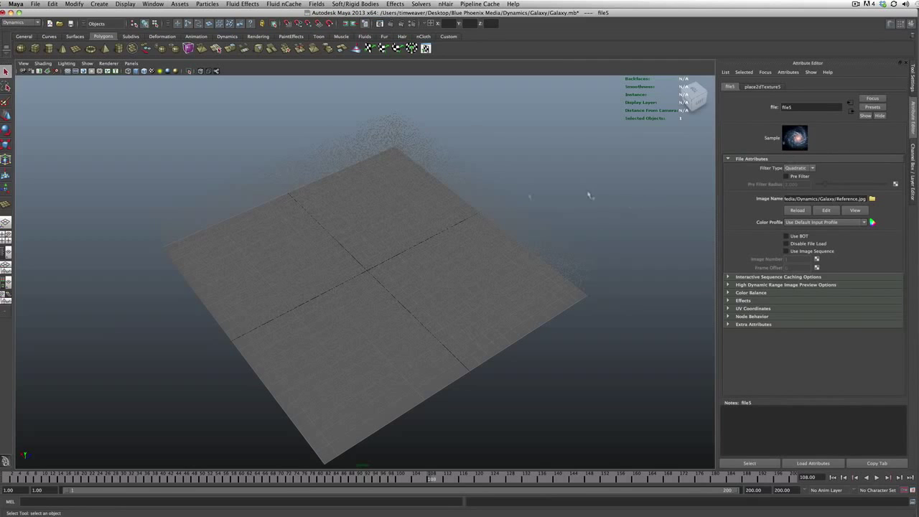
pyautogui.moveTo(535, 233); pyautogui.dragTo(692, 210)
pyautogui.click(777, 87)
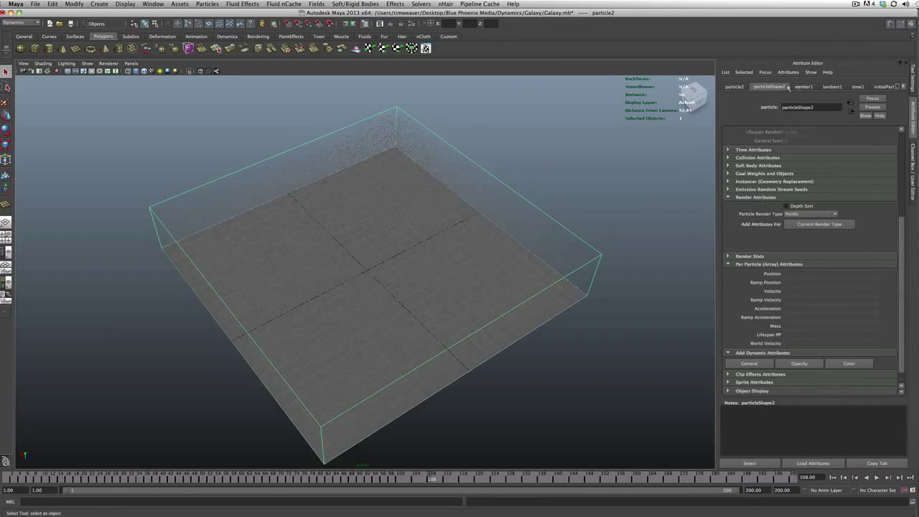
pyautogui.click(799, 86)
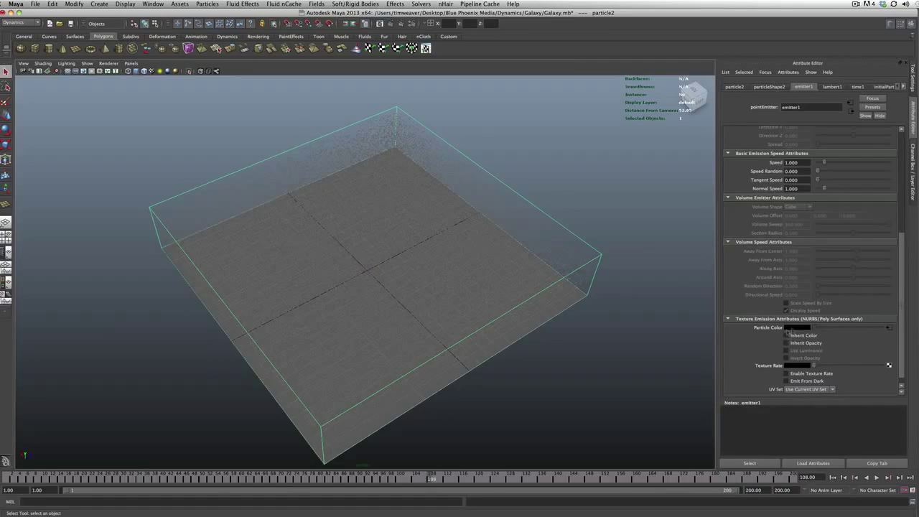
# Step: Make particles inherit the texture colour, replay, then rewind to frame 1
pyautogui.click(787, 335)
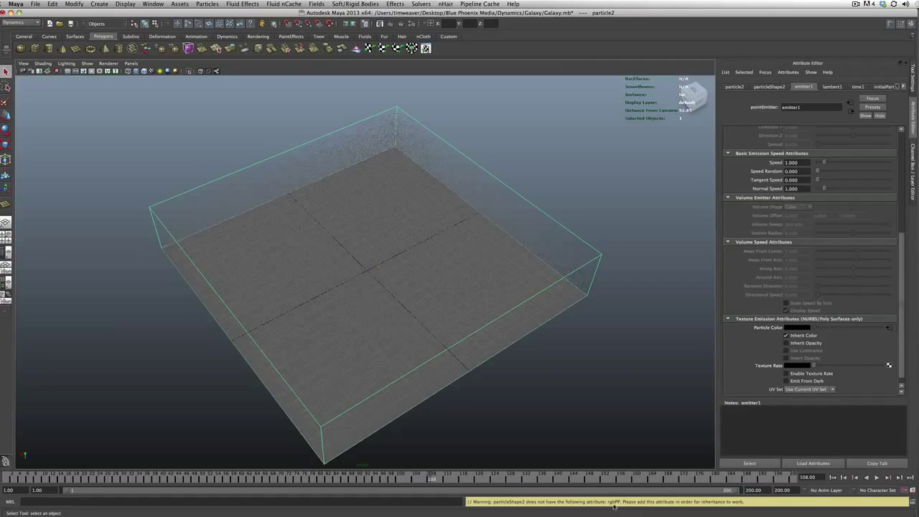
pyautogui.click(627, 256)
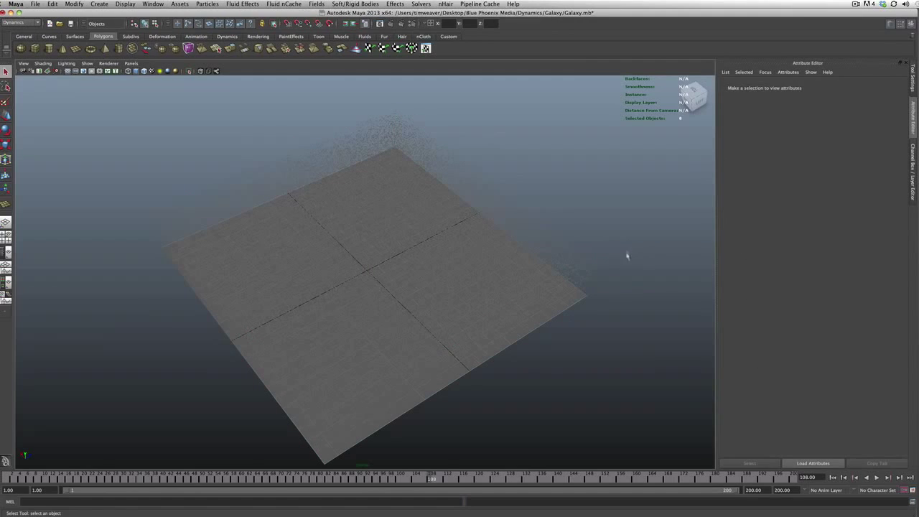
pyautogui.click(599, 273)
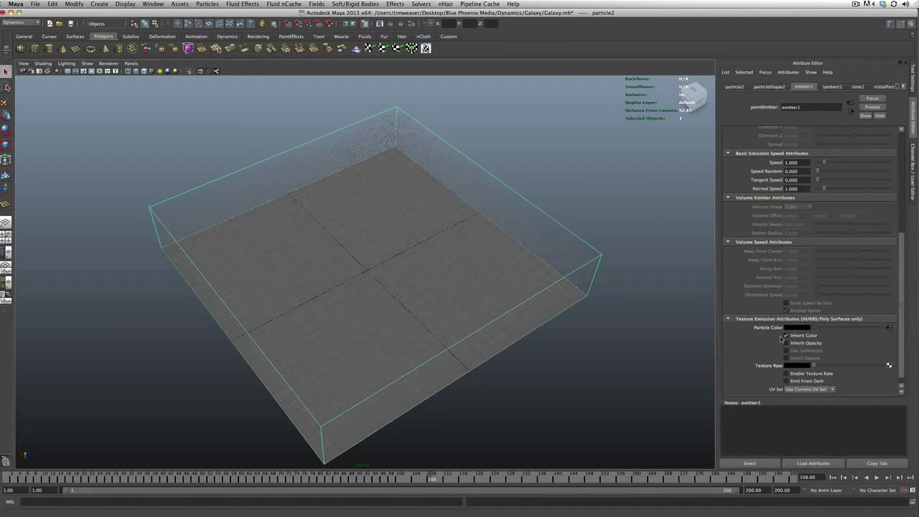
pyautogui.click(833, 477)
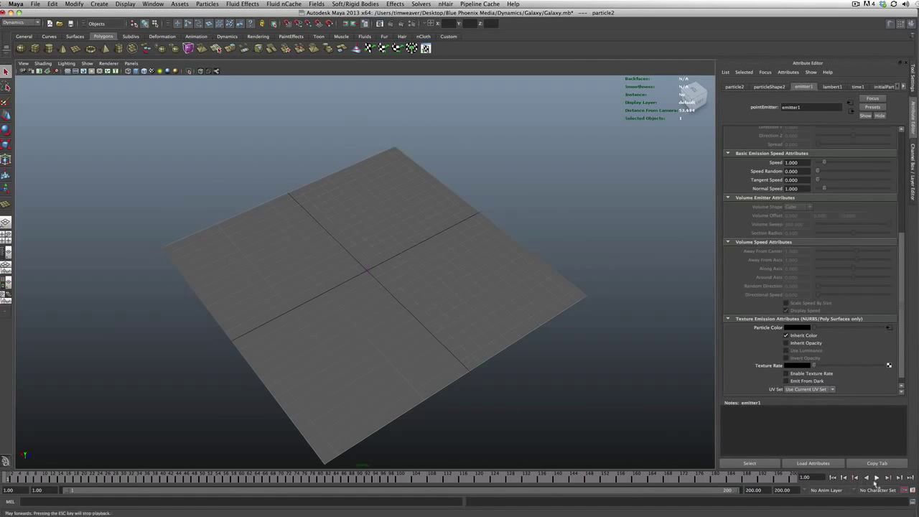
pyautogui.click(876, 478)
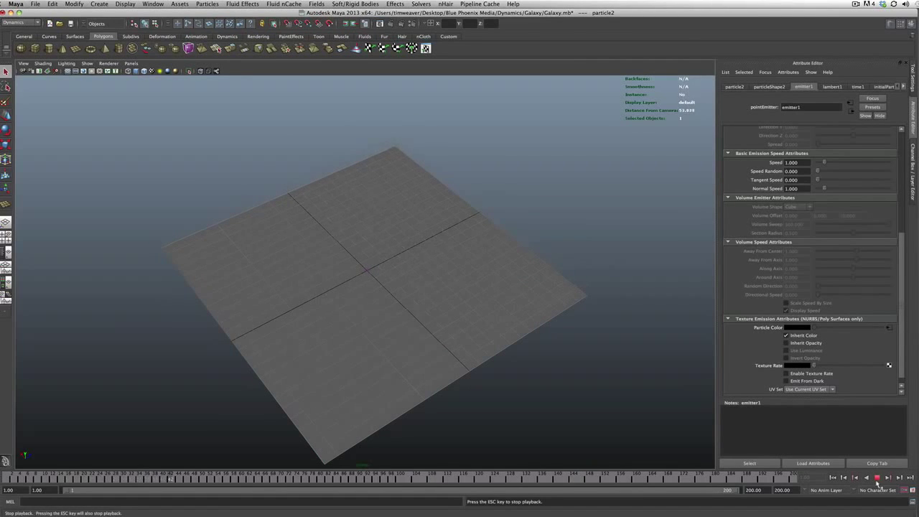
pyautogui.click(877, 478)
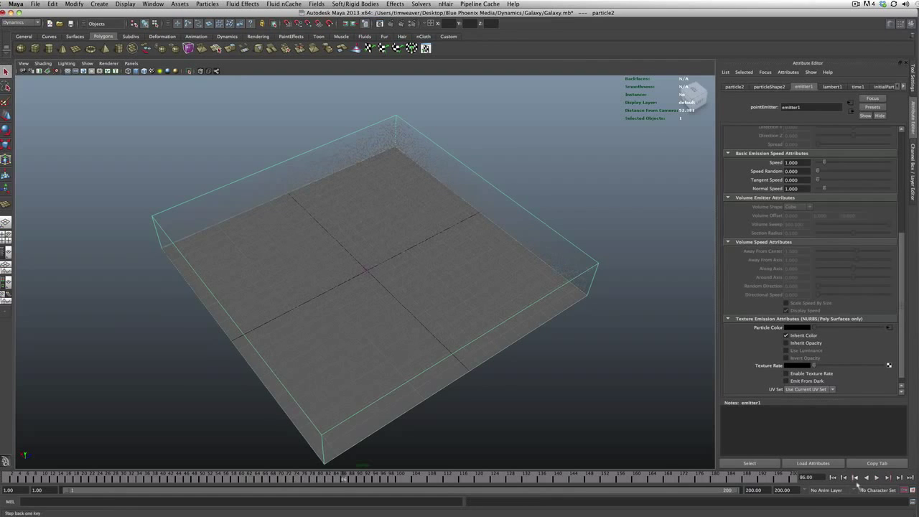
pyautogui.click(833, 477)
pyautogui.scroll(-1, 765, 342)
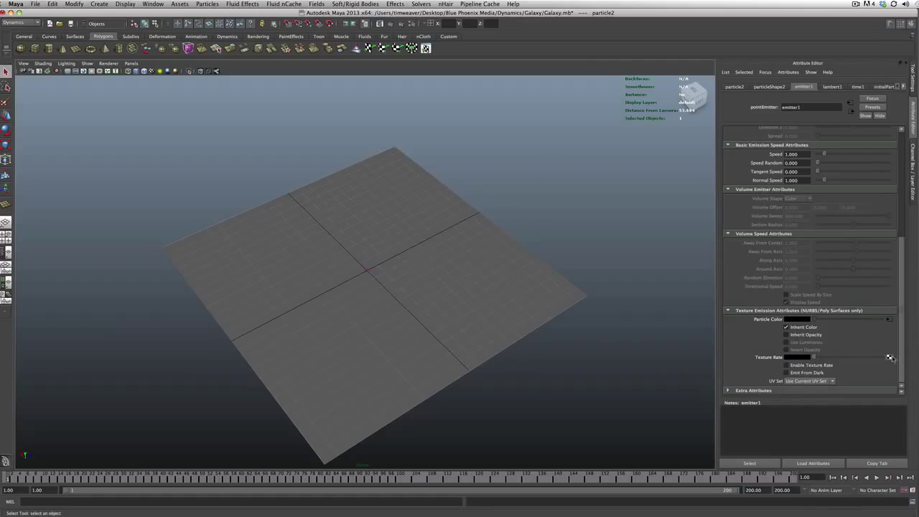
pyautogui.click(890, 356)
# Step: Load Reference B&W.jpg into a new file texture and play-test the emission
pyautogui.click(440, 206)
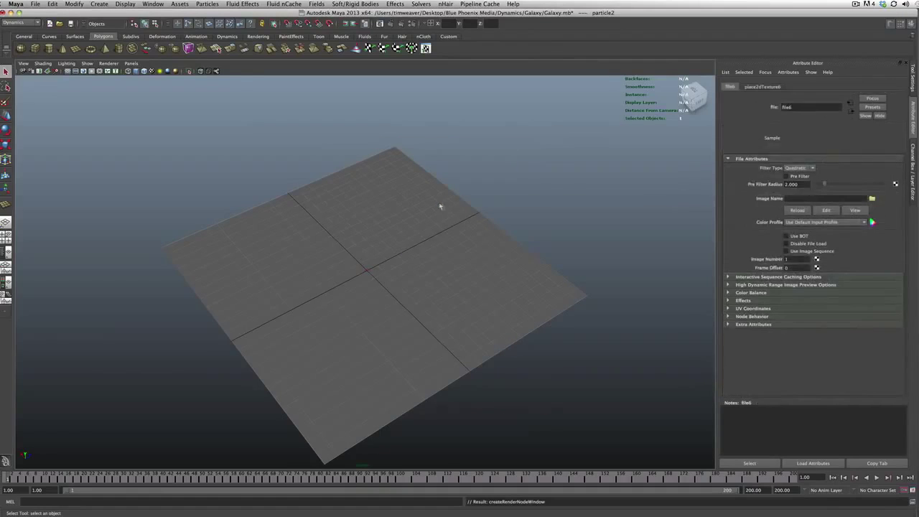
pyautogui.click(871, 198)
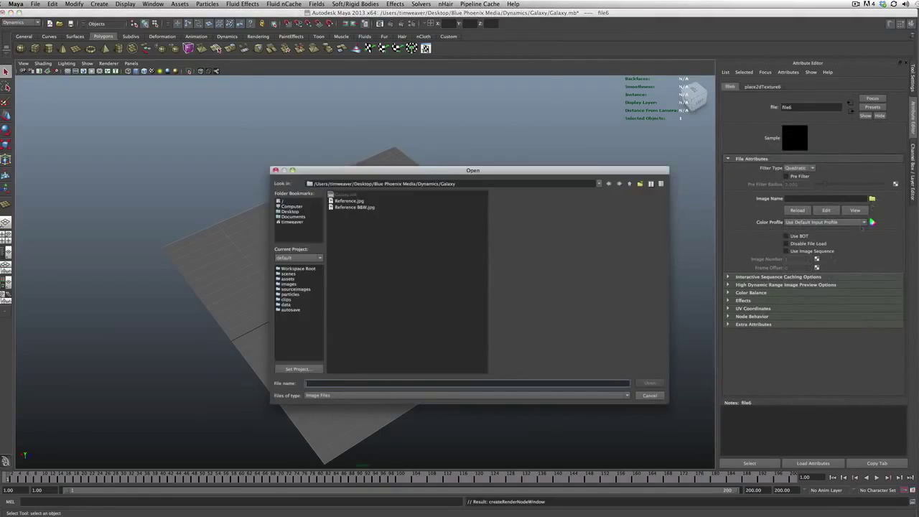
pyautogui.click(354, 207)
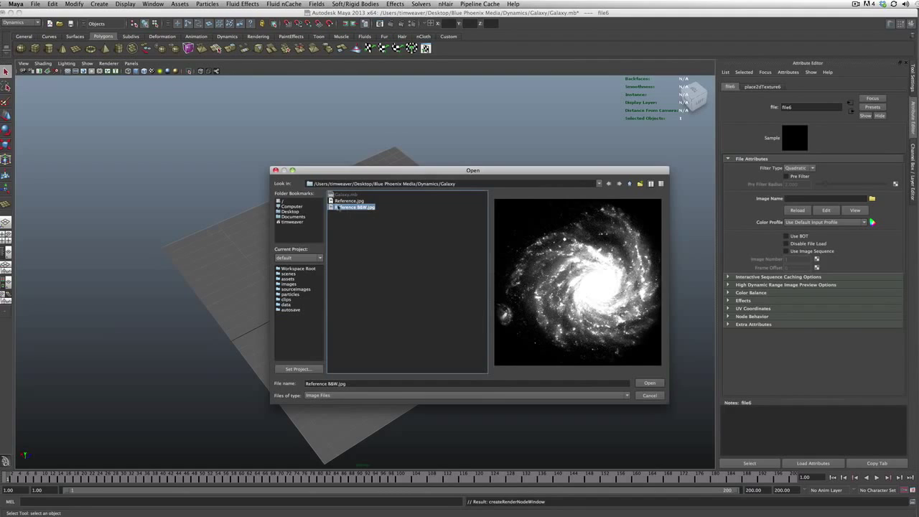
pyautogui.doubleClick(338, 207)
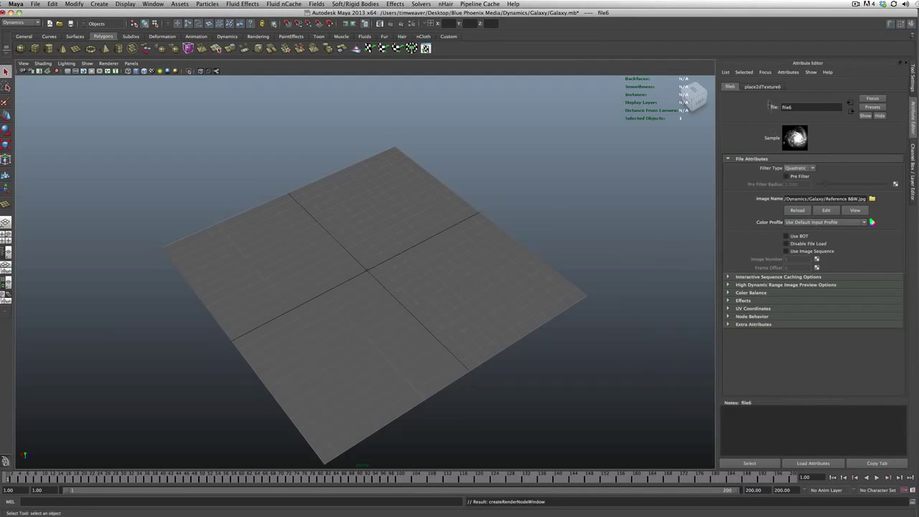
pyautogui.click(877, 477)
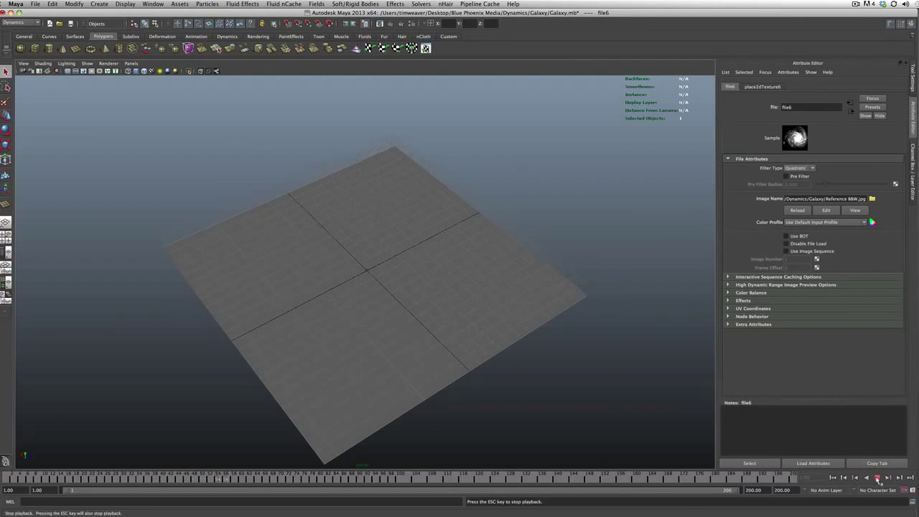
pyautogui.click(876, 478)
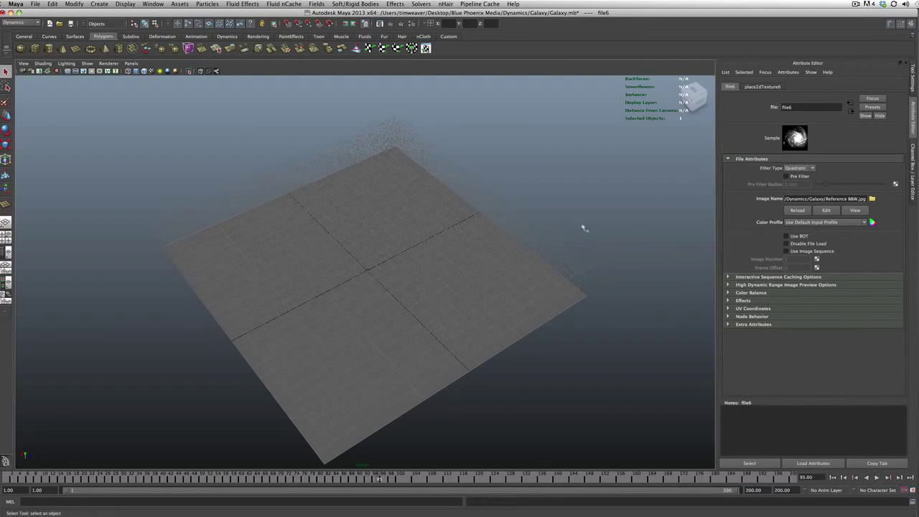
# Step: Select emitter1, enable texture rate, and replay the simulation from frame 1
pyautogui.click(601, 296)
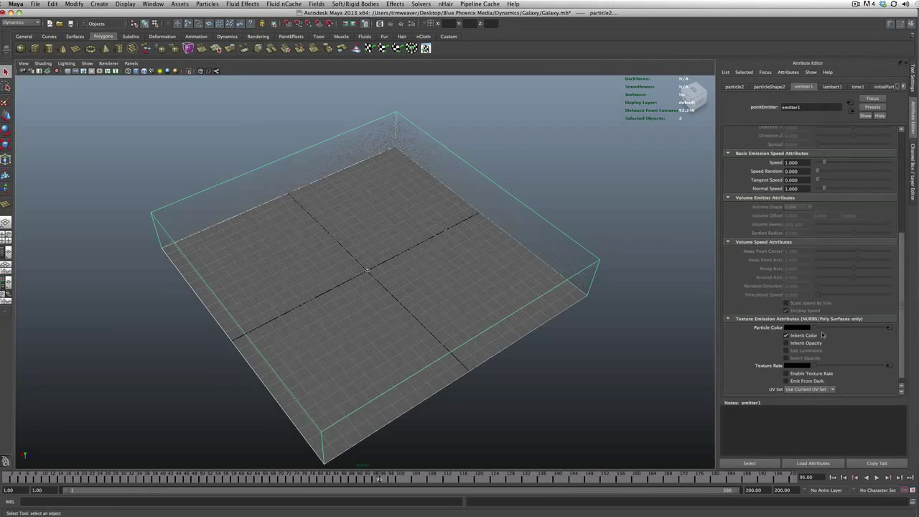
pyautogui.scroll(-1, 823, 334)
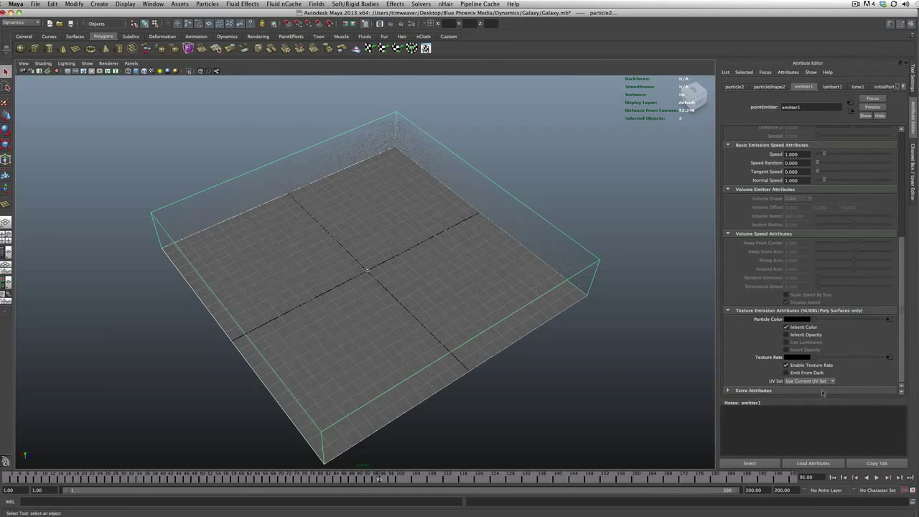
pyautogui.click(833, 478)
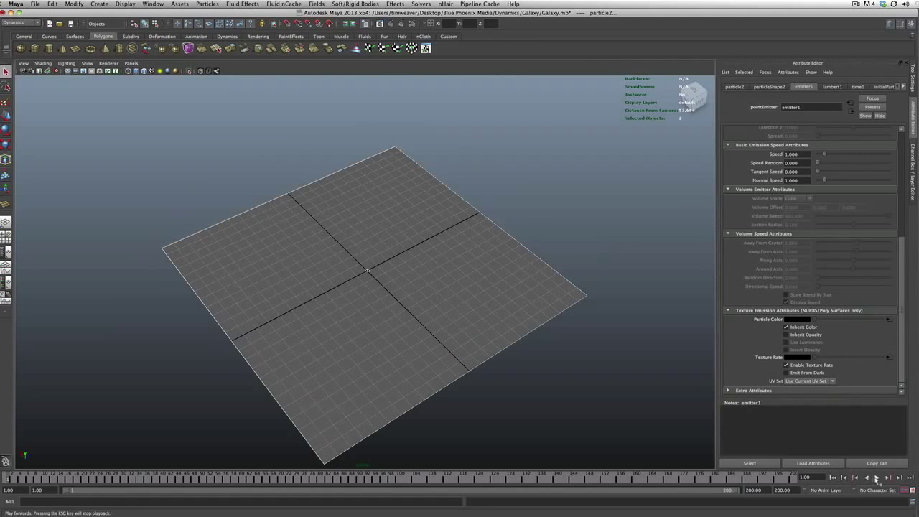
pyautogui.click(877, 478)
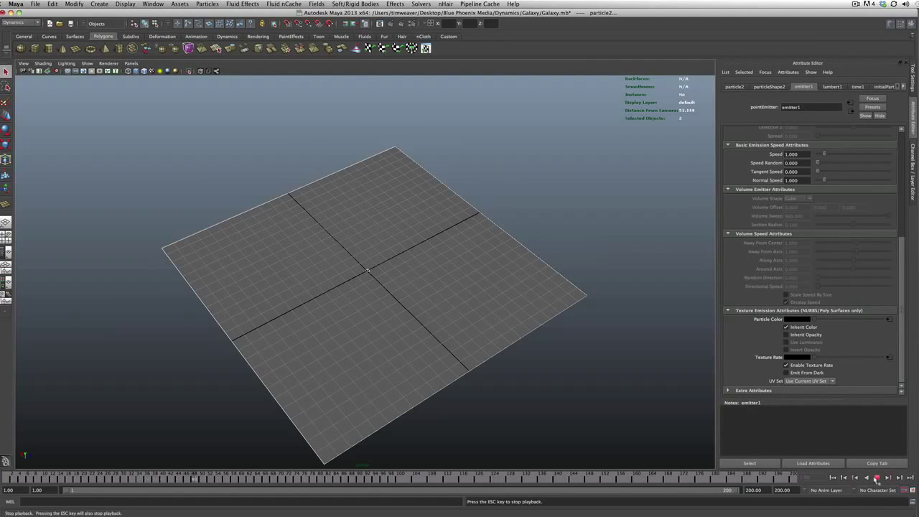
pyautogui.press('Escape')
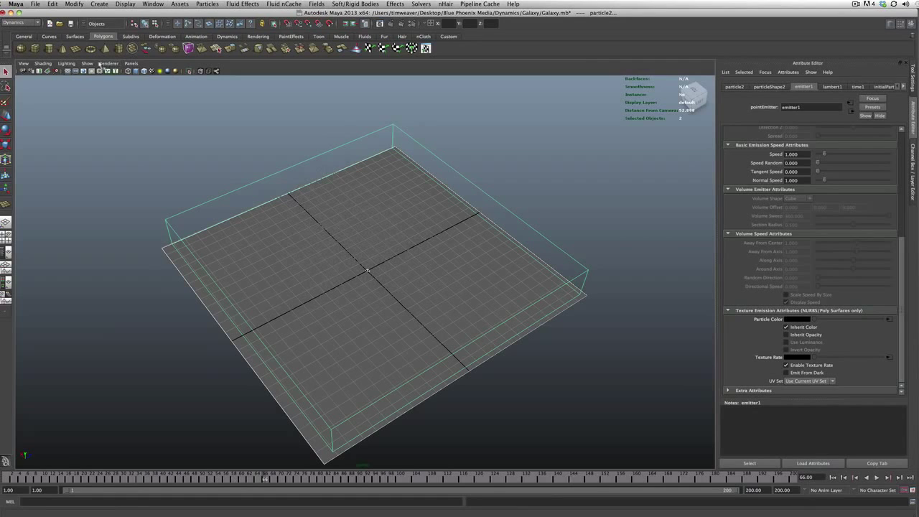
# Step: Hide polygons via the viewport's Show menu and orbit down toward the grid
pyautogui.click(97, 64)
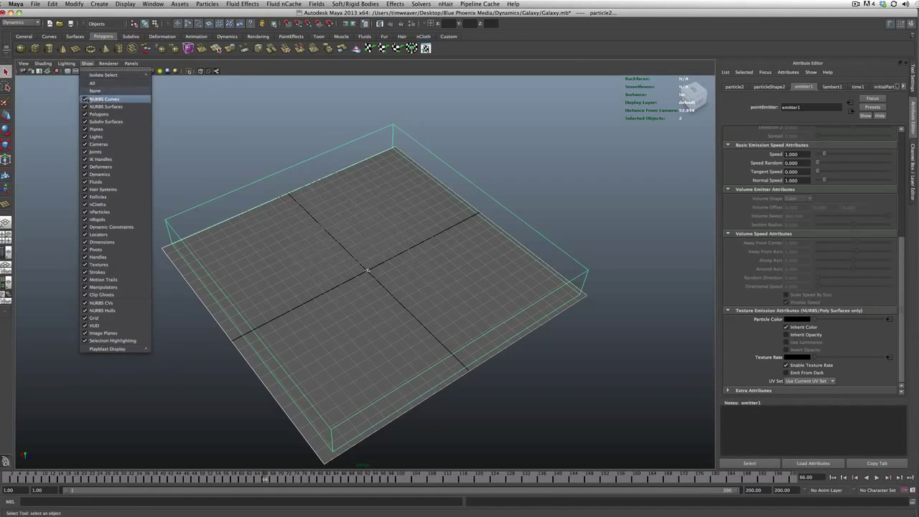
pyautogui.click(104, 116)
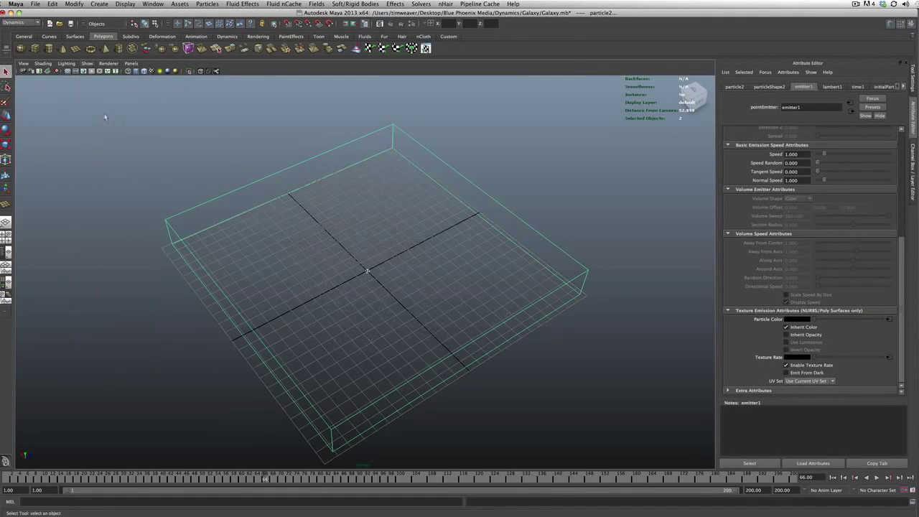
pyautogui.click(589, 231)
pyautogui.moveTo(589, 231)
pyautogui.keyDown('alt'); pyautogui.mouseDown()
pyautogui.moveTo(393, 338)
pyautogui.moveTo(469, 349)
pyautogui.moveTo(550, 316)
pyautogui.moveTo(552, 282)
pyautogui.moveTo(546, 313)
pyautogui.mouseUp(); pyautogui.keyUp('alt')
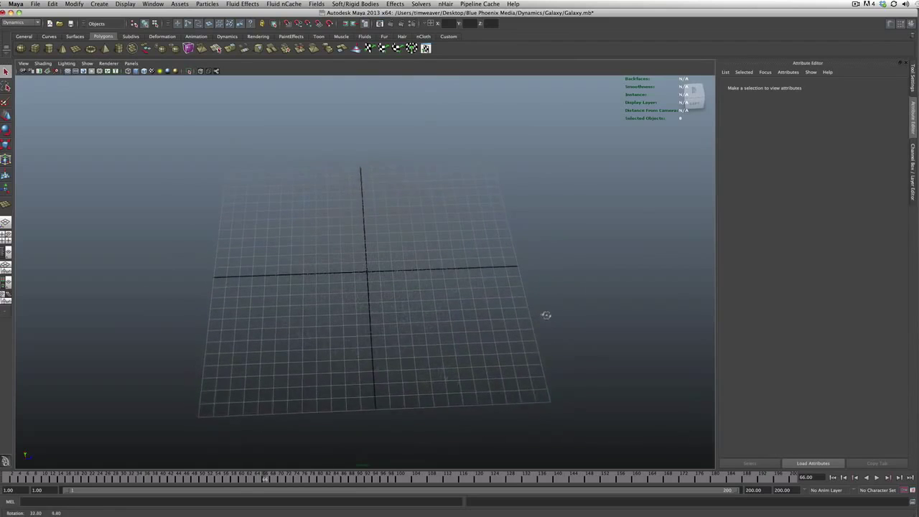
# Step: Select the particles and replay the emission from the start
pyautogui.click(462, 287)
pyautogui.click(605, 298)
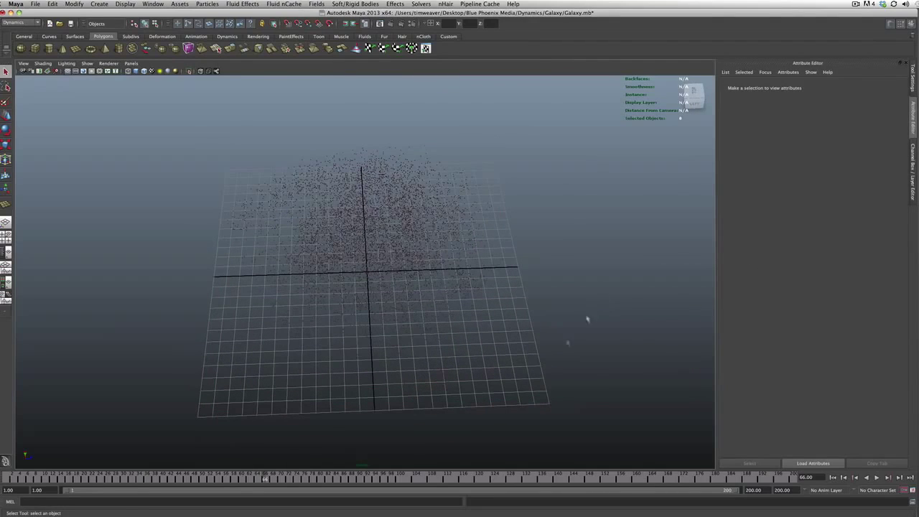
pyautogui.moveTo(587, 318)
pyautogui.keyDown('alt'); pyautogui.mouseDown()
pyautogui.moveTo(494, 352)
pyautogui.moveTo(405, 232)
pyautogui.mouseUp(); pyautogui.keyUp('alt')
pyautogui.click(405, 232)
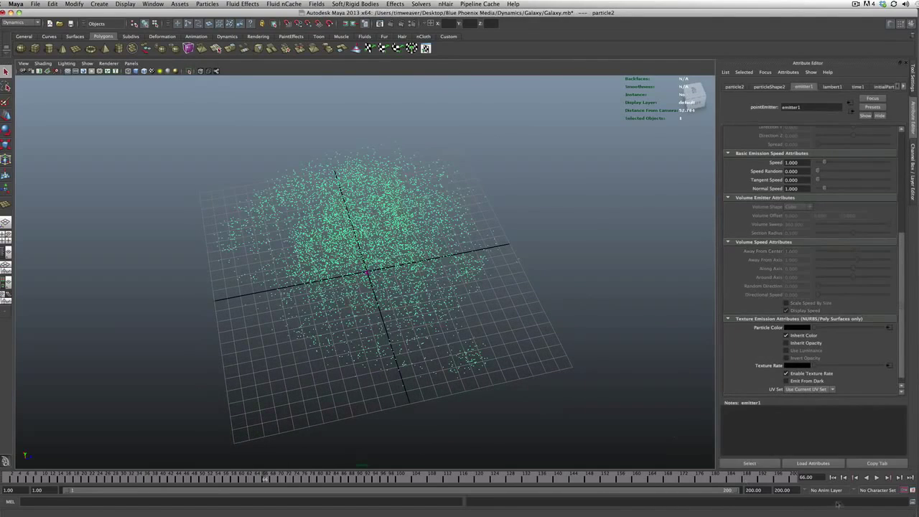
pyautogui.click(832, 477)
pyautogui.click(877, 477)
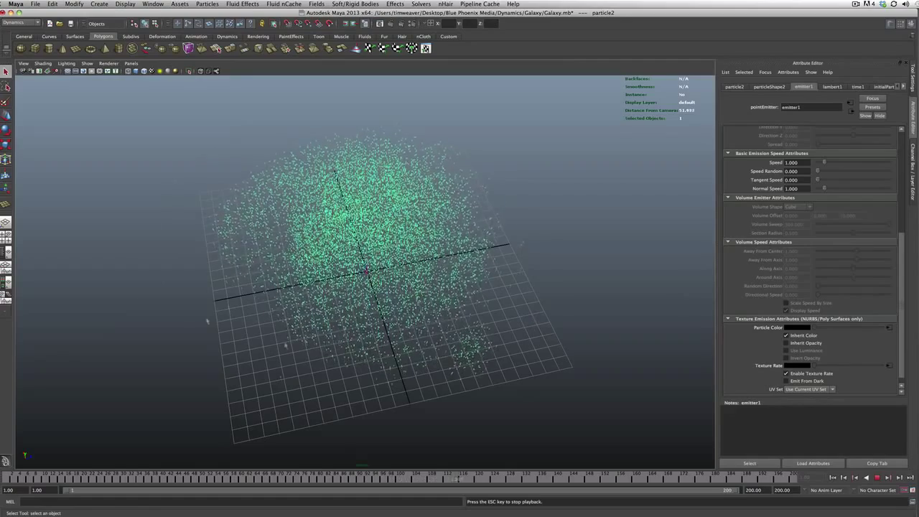
pyautogui.press('Escape')
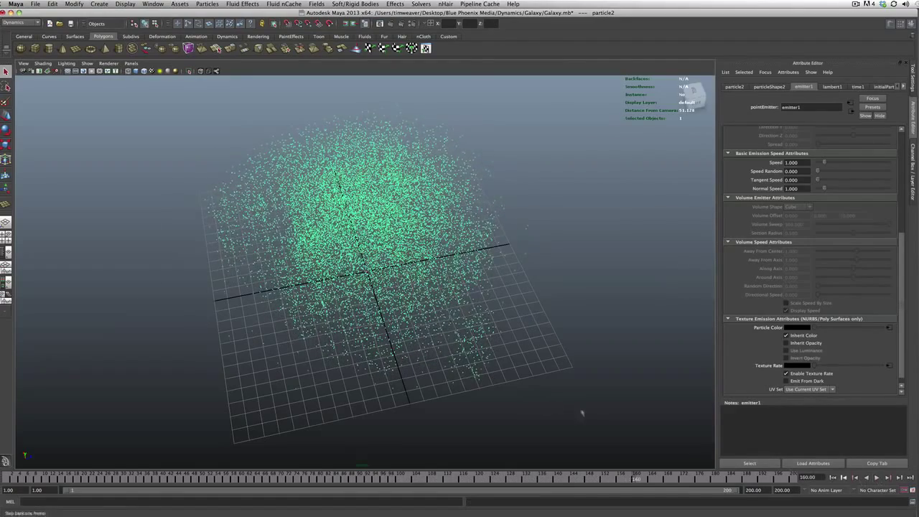
# Step: Orbit around the particle cloud, then rewind to frame 1
pyautogui.moveTo(535, 402)
pyautogui.keyDown('alt'); pyautogui.mouseDown()
pyautogui.moveTo(538, 376)
pyautogui.moveTo(532, 359)
pyautogui.moveTo(532, 407)
pyautogui.moveTo(534, 366)
pyautogui.moveTo(525, 366)
pyautogui.mouseUp(); pyautogui.keyUp('alt')
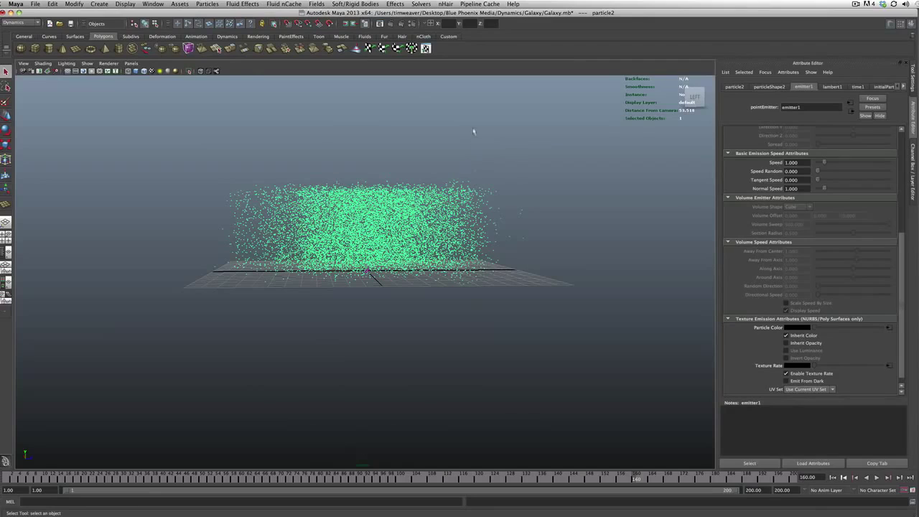
pyautogui.keyDown('alt'); pyautogui.moveTo(470, 223); pyautogui.dragTo(660, 395); pyautogui.keyUp('alt')
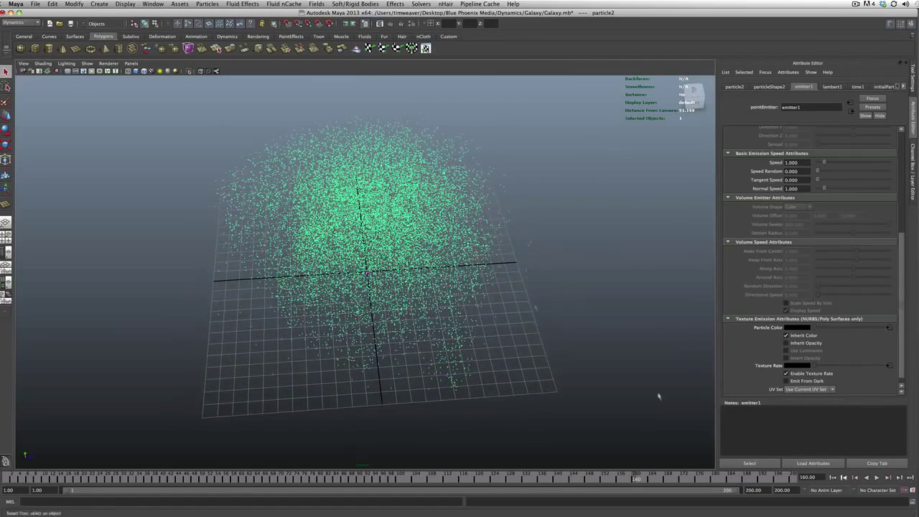
pyautogui.click(831, 477)
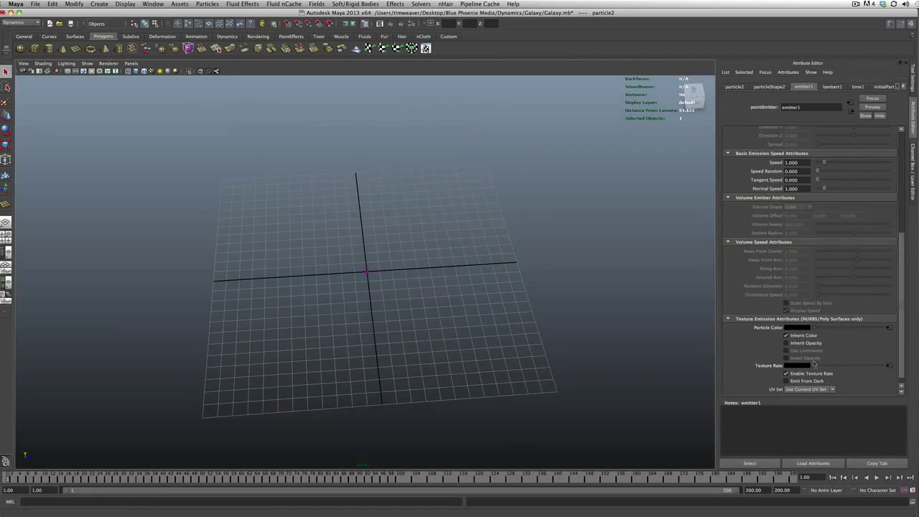
pyautogui.scroll(2, 795, 328)
pyautogui.scroll(3, 794, 328)
pyautogui.scroll(3, 795, 328)
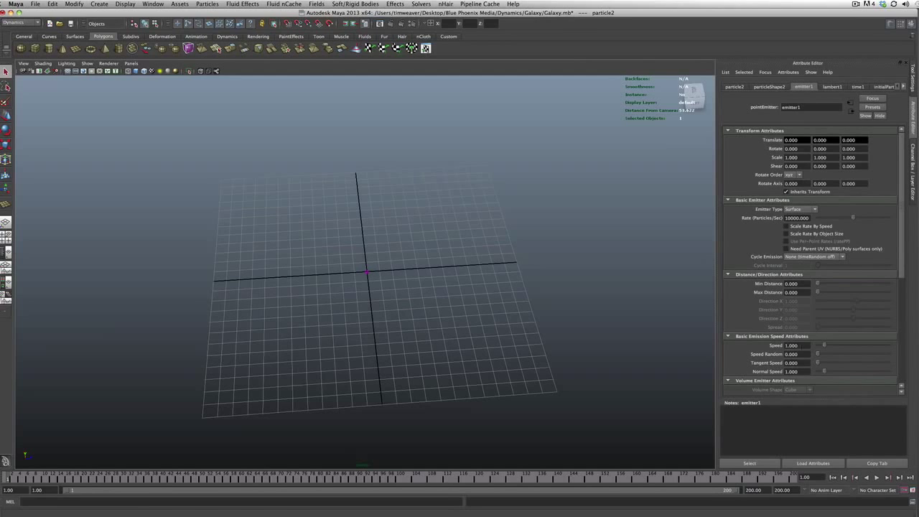
# Step: Set emitter1's emission Speed to 0
pyautogui.click(796, 346)
pyautogui.write('0')
pyautogui.press('Return')
pyautogui.scroll(3, 391, 323)
pyautogui.scroll(-1, 391, 323)
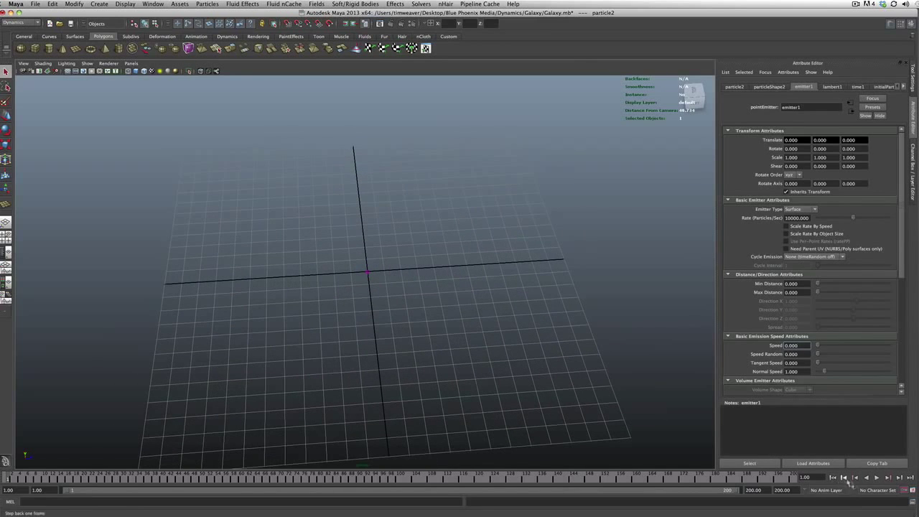
# Step: Play the simulation to build the galaxy-shaped cloud, then stop and deselect
pyautogui.click(876, 478)
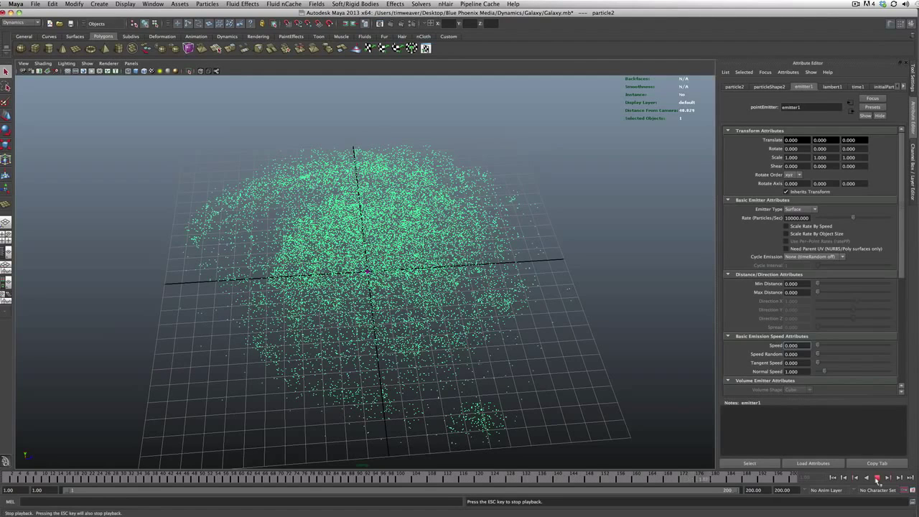
pyautogui.click(876, 478)
pyautogui.scroll(-1, 853, 326)
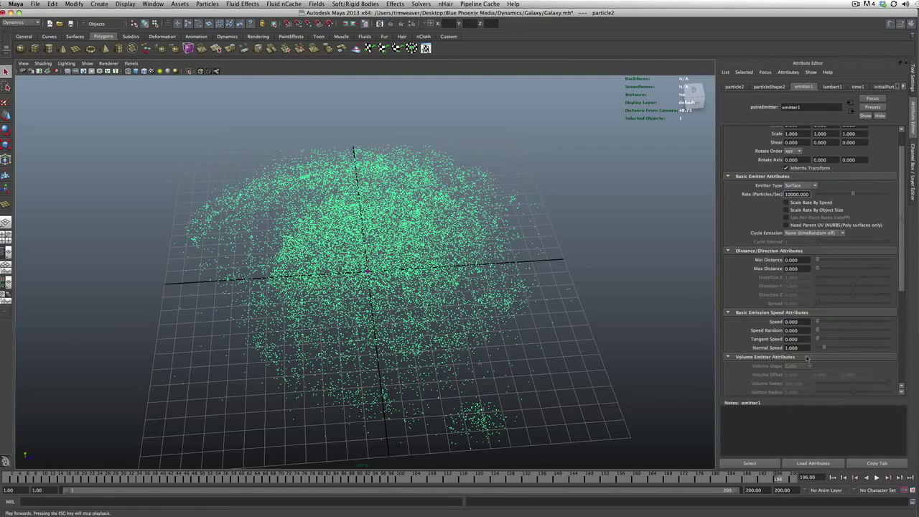
pyautogui.click(687, 298)
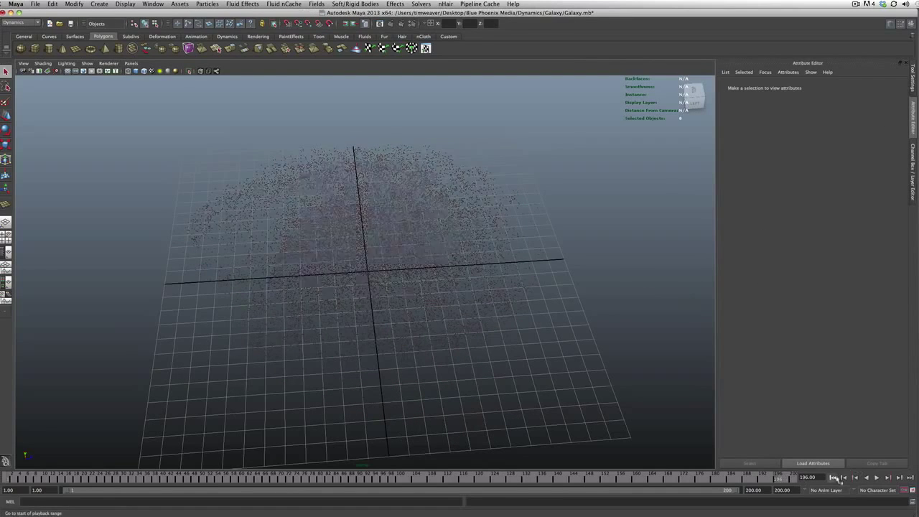
# Step: Replay the galaxy simulation, stop it, and tumble toward a top-down view
pyautogui.click(835, 478)
pyautogui.click(877, 478)
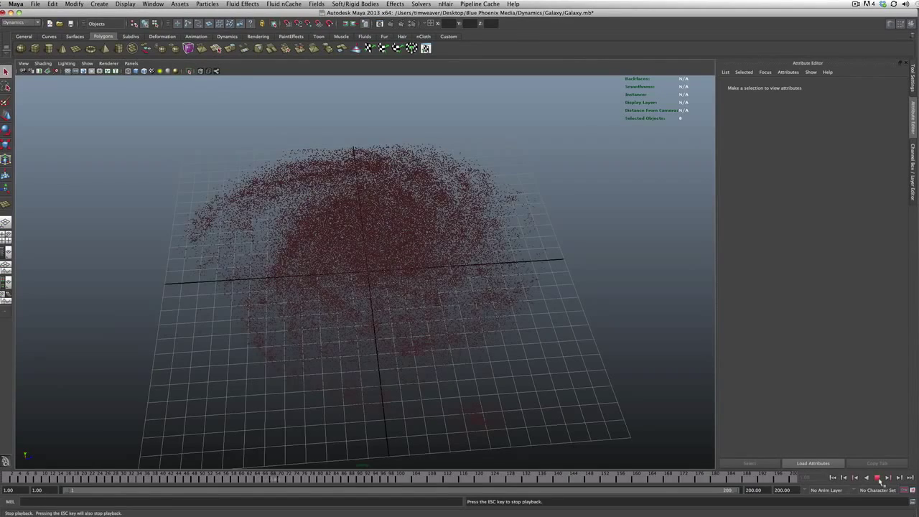
pyautogui.click(877, 478)
pyautogui.keyDown('alt'); pyautogui.moveTo(528, 423); pyautogui.dragTo(608, 441); pyautogui.keyUp('alt')
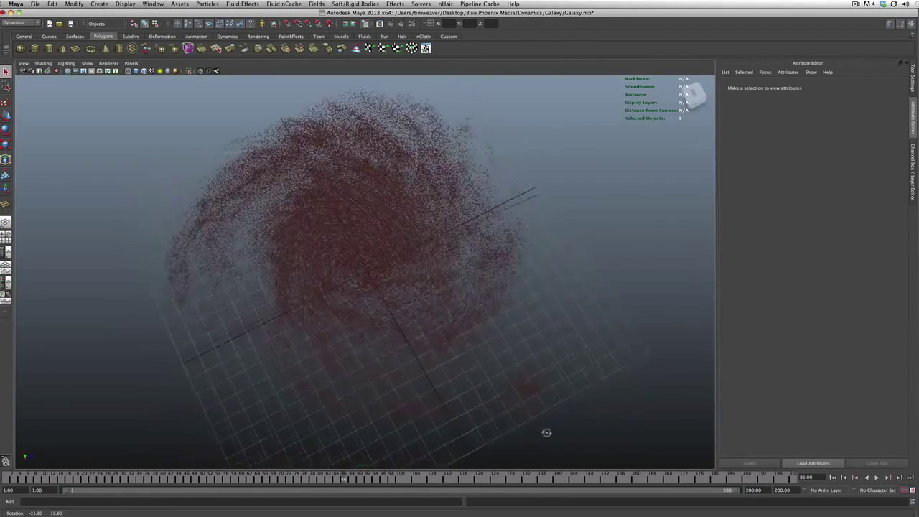
pyautogui.scroll(-4, 452, 381)
pyautogui.scroll(-2, 453, 381)
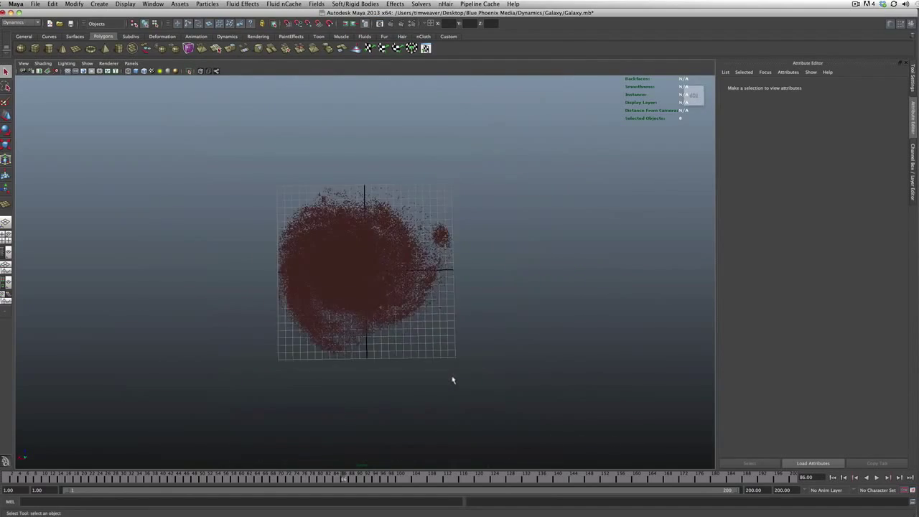
pyautogui.scroll(3, 452, 381)
pyautogui.scroll(2, 452, 381)
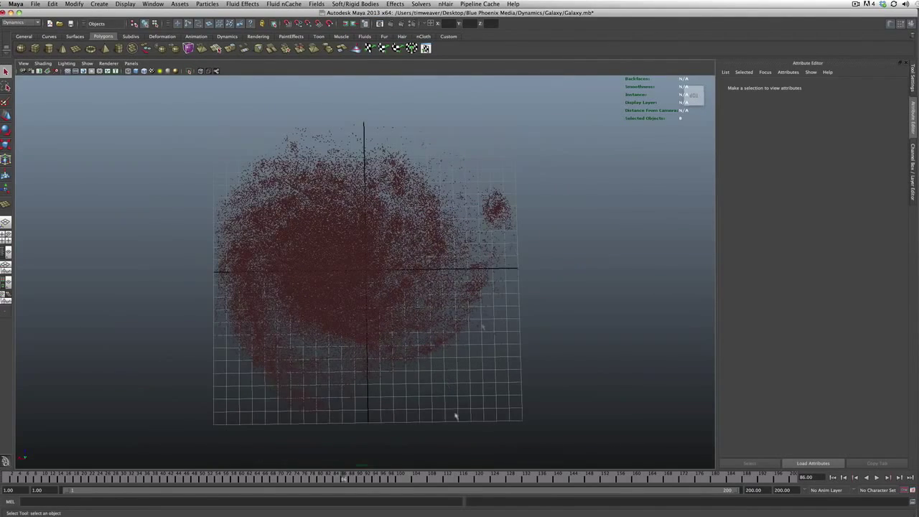
pyautogui.keyDown('alt'); pyautogui.moveTo(381, 424); pyautogui.dragTo(375, 421); pyautogui.keyUp('alt')
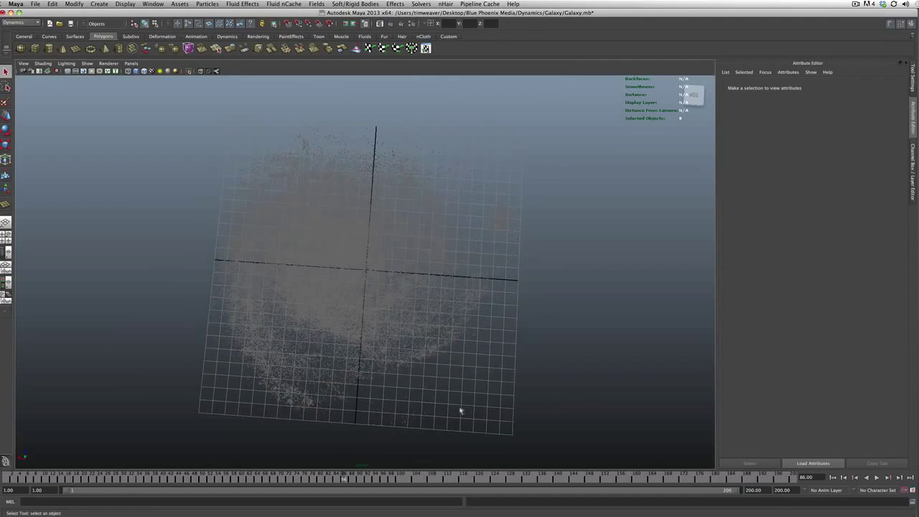
pyautogui.moveTo(461, 411)
pyautogui.keyDown('alt'); pyautogui.mouseDown()
pyautogui.moveTo(364, 351)
pyautogui.moveTo(451, 396)
pyautogui.mouseUp(); pyautogui.keyUp('alt')
# Step: Rewind to frame 1, select the emitter, and show particleShape2's attributes
pyautogui.click(833, 478)
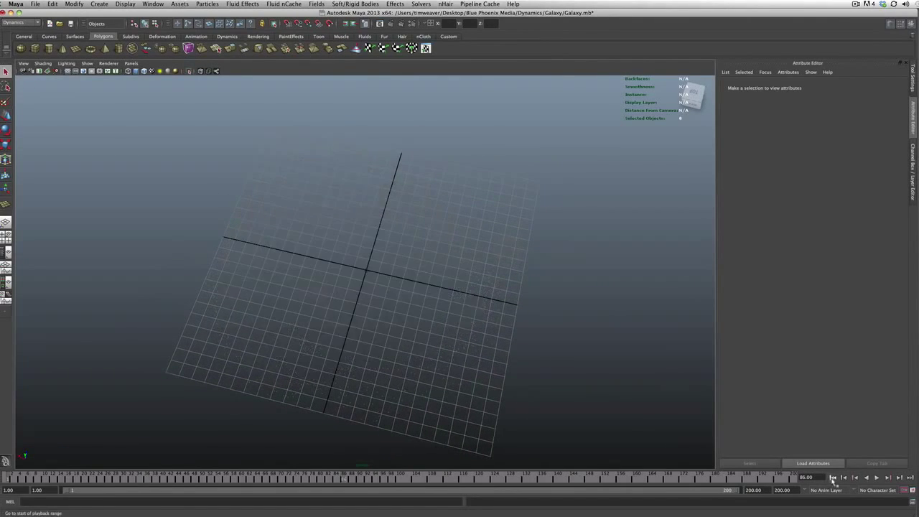
pyautogui.click(877, 478)
pyautogui.click(467, 308)
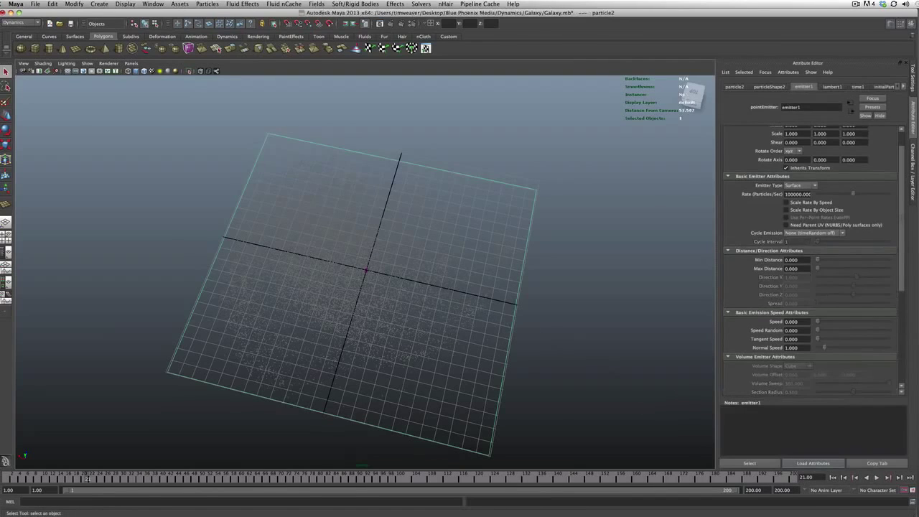
pyautogui.click(833, 478)
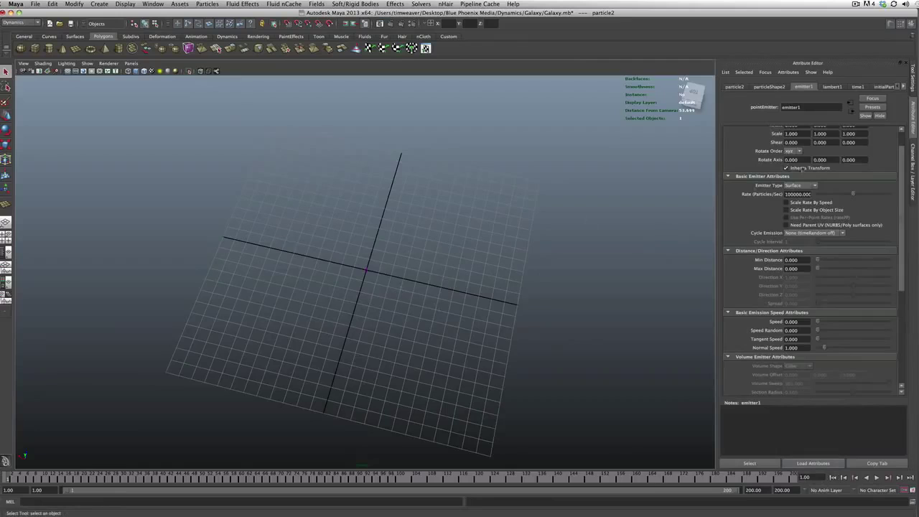
pyautogui.scroll(-5, 797, 187)
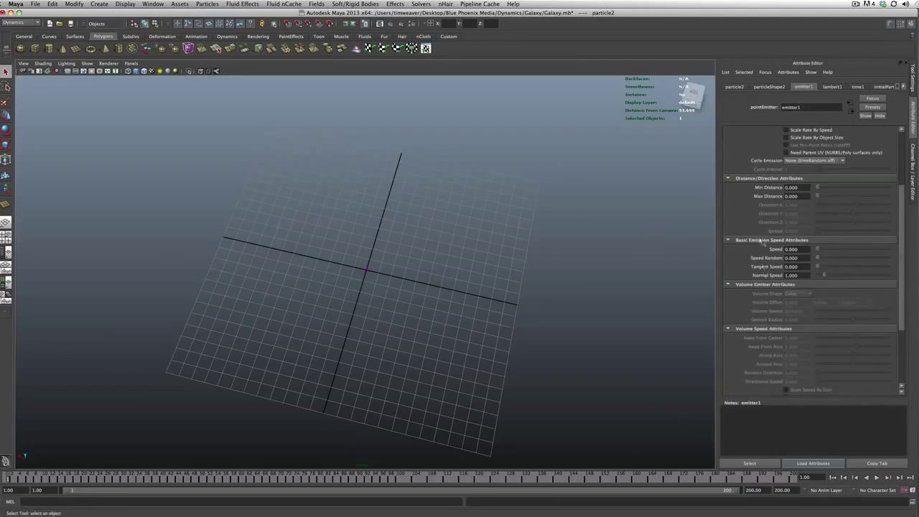
pyautogui.click(765, 86)
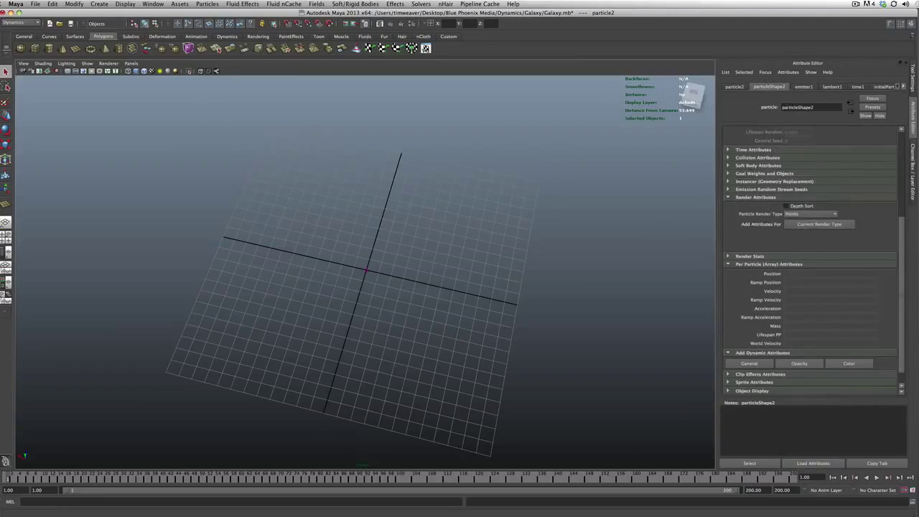
pyautogui.scroll(-5, 784, 163)
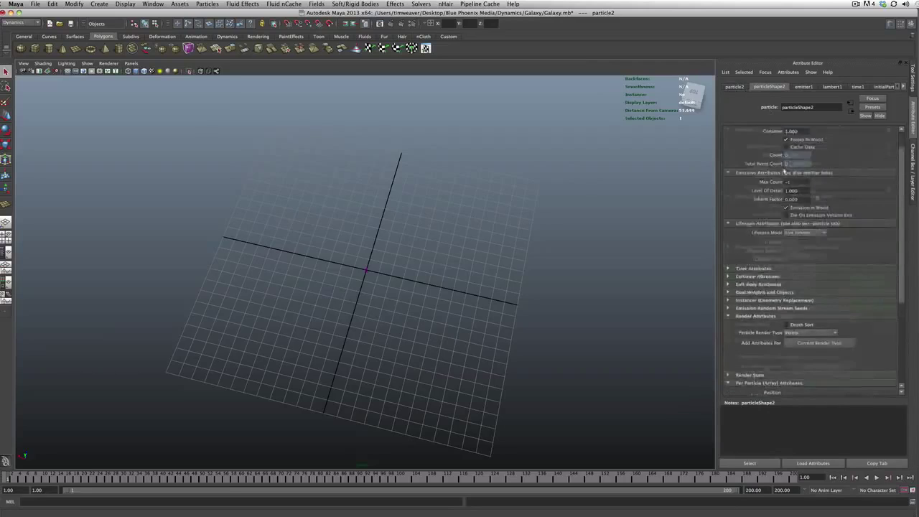
pyautogui.scroll(3, 785, 167)
pyautogui.scroll(2, 785, 169)
pyautogui.scroll(-1, 785, 169)
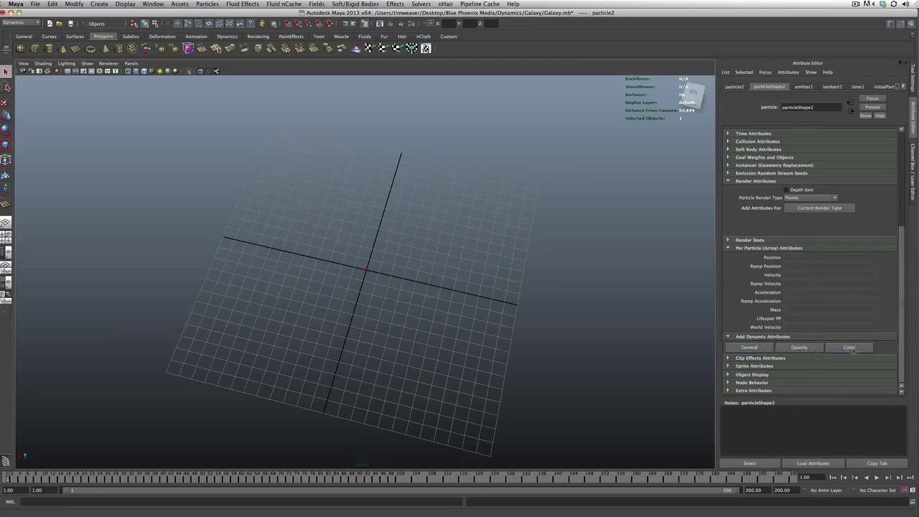
pyautogui.click(736, 337)
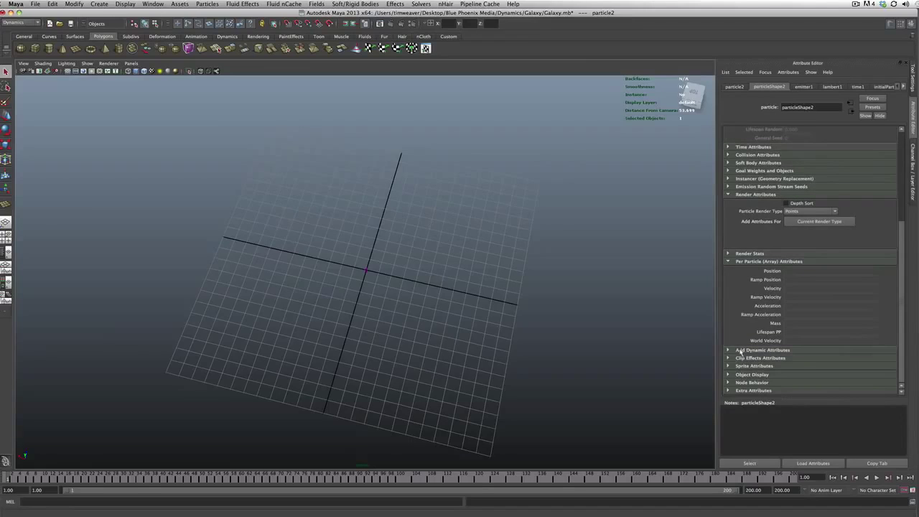
pyautogui.click(740, 349)
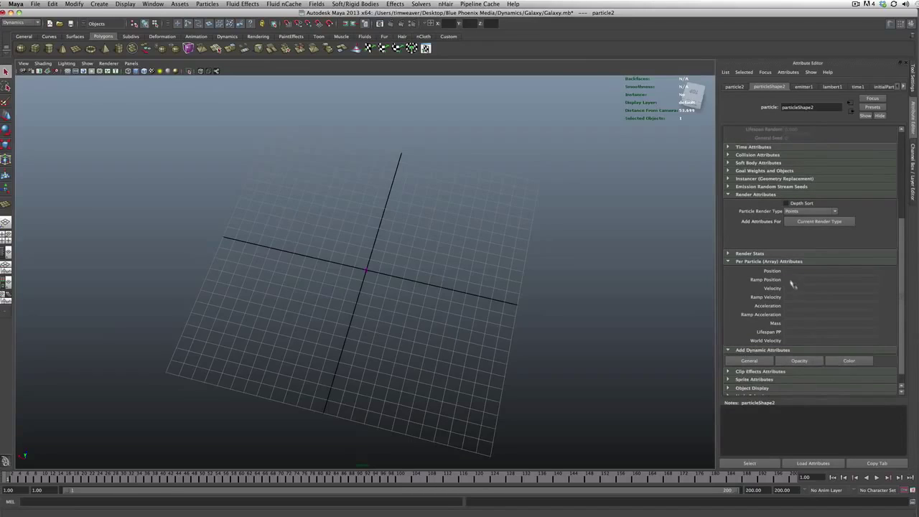
pyautogui.click(774, 262)
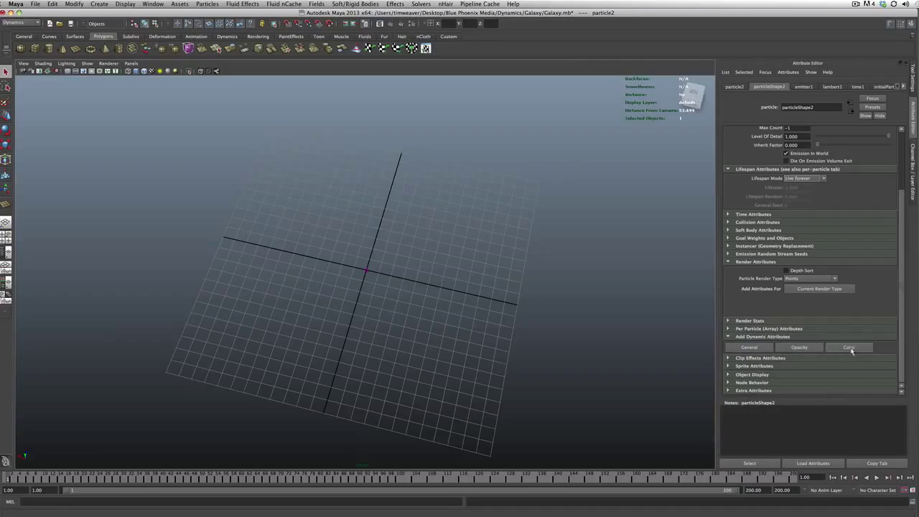
pyautogui.click(849, 346)
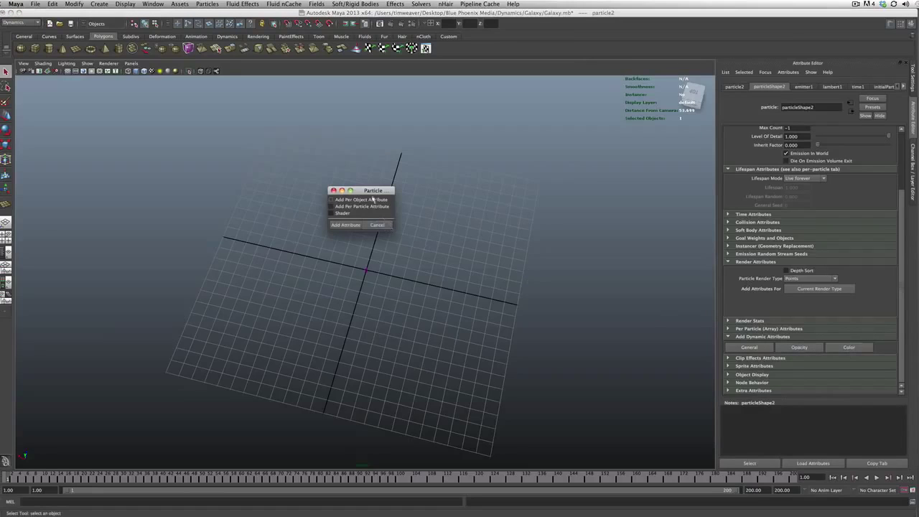
# Step: In the Particle Color dialog, settle on Add Per Particle Attribute instead of per-object or shader colour
pyautogui.moveTo(372, 190); pyautogui.dragTo(403, 206)
pyautogui.click(414, 223)
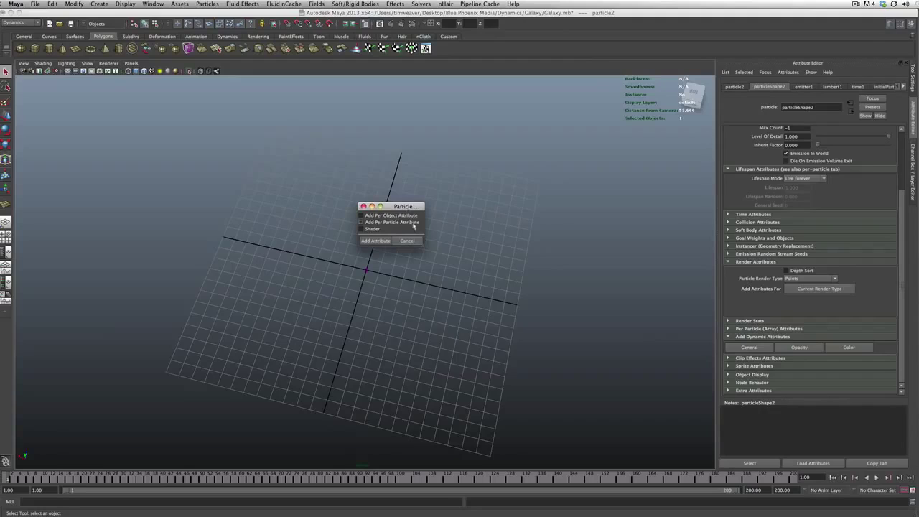
pyautogui.moveTo(408, 207); pyautogui.dragTo(420, 215)
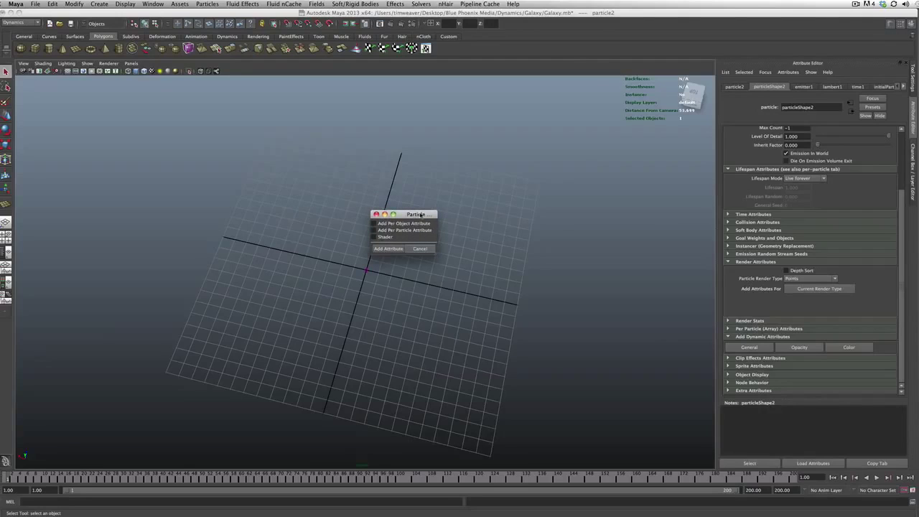
pyautogui.click(391, 224)
pyautogui.click(395, 230)
pyautogui.click(385, 237)
pyautogui.click(393, 234)
# Step: Add the rgbPP colour attribute, then replay the simulation to view the coloured galaxy
pyautogui.click(397, 250)
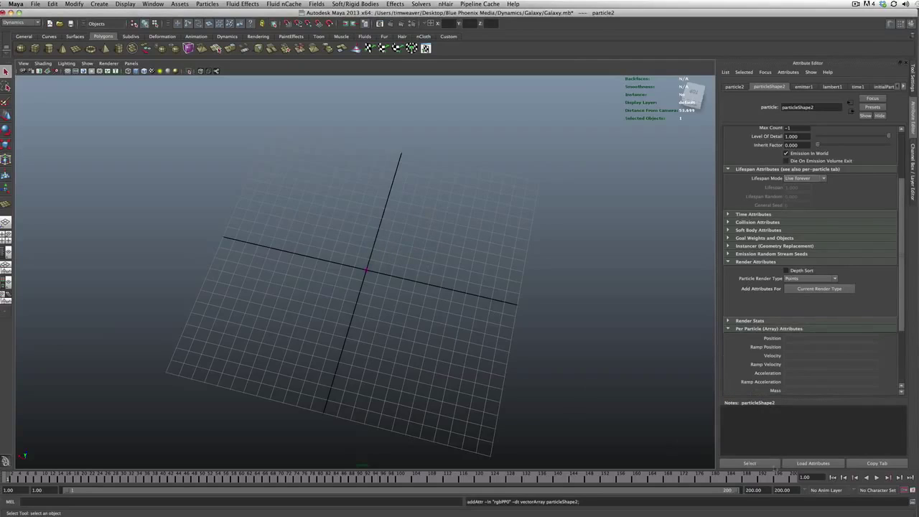
pyautogui.click(877, 478)
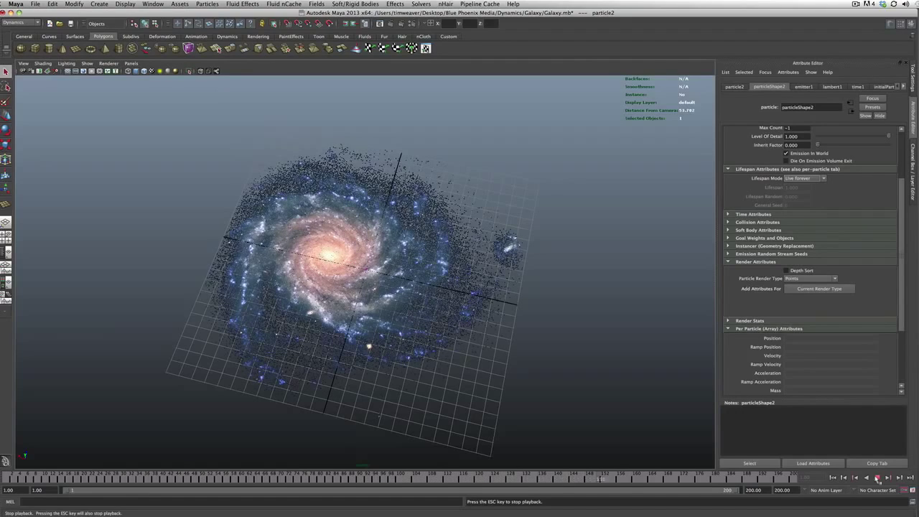
pyautogui.click(877, 478)
pyautogui.moveTo(409, 379)
pyautogui.keyDown('alt'); pyautogui.mouseDown()
pyautogui.moveTo(589, 372)
pyautogui.moveTo(477, 315)
pyautogui.moveTo(546, 338)
pyautogui.mouseUp(); pyautogui.keyUp('alt')
pyautogui.click(589, 372)
pyautogui.scroll(5, 564, 377)
pyautogui.scroll(3, 567, 378)
pyautogui.scroll(3, 546, 337)
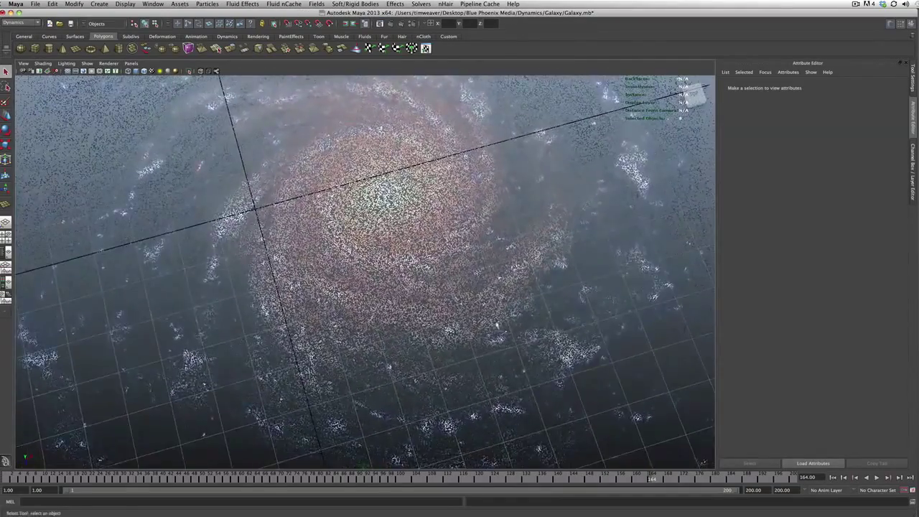
pyautogui.scroll(-3, 341, 259)
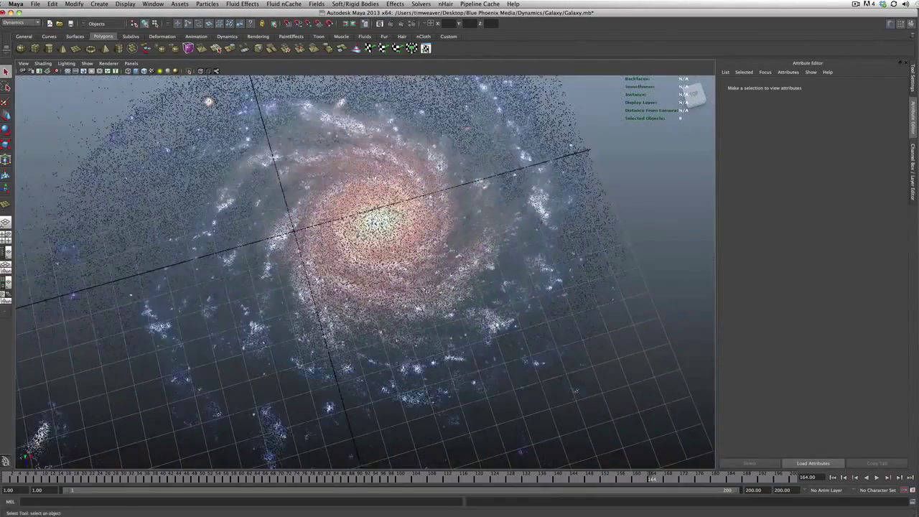
pyautogui.scroll(-2, 341, 259)
pyautogui.scroll(2, 341, 259)
pyautogui.scroll(3, 341, 259)
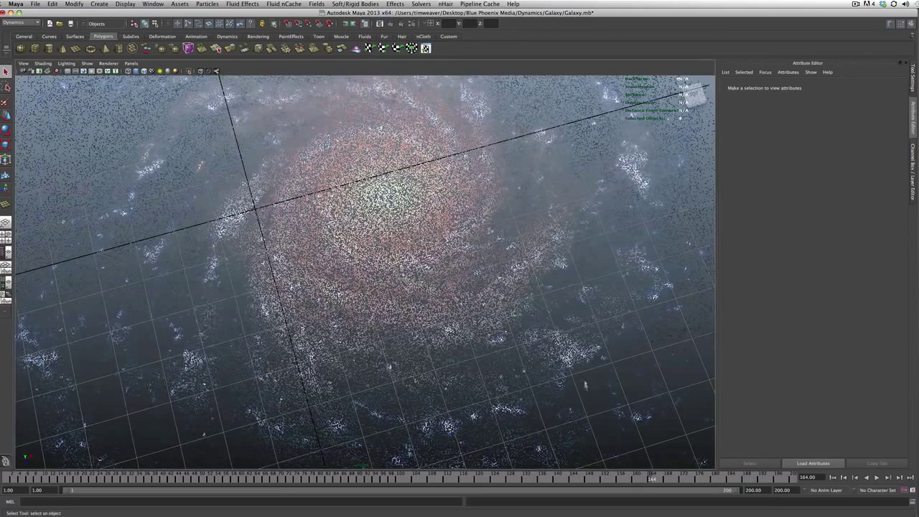
# Step: Extend the playback end time to 400 frames and play the simulation to frame 350
pyautogui.doubleClick(753, 490)
pyautogui.write('400')
pyautogui.press('Return')
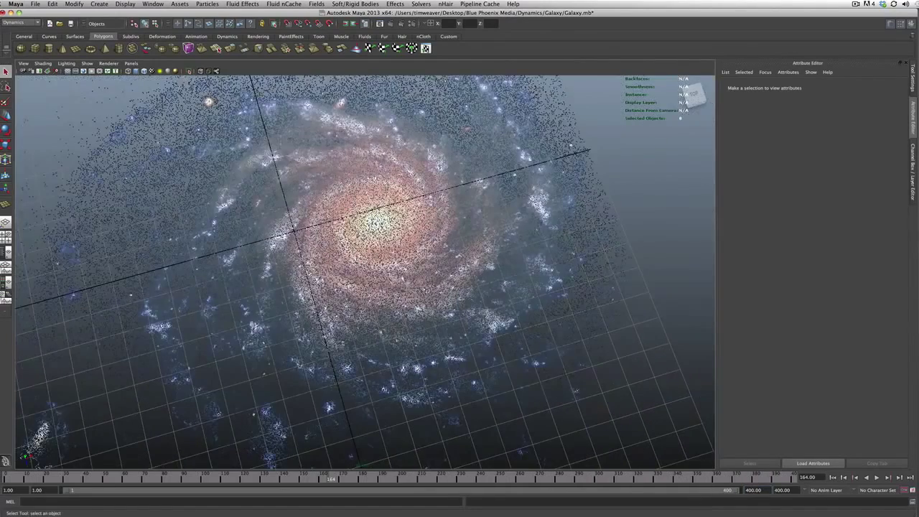
pyautogui.click(877, 478)
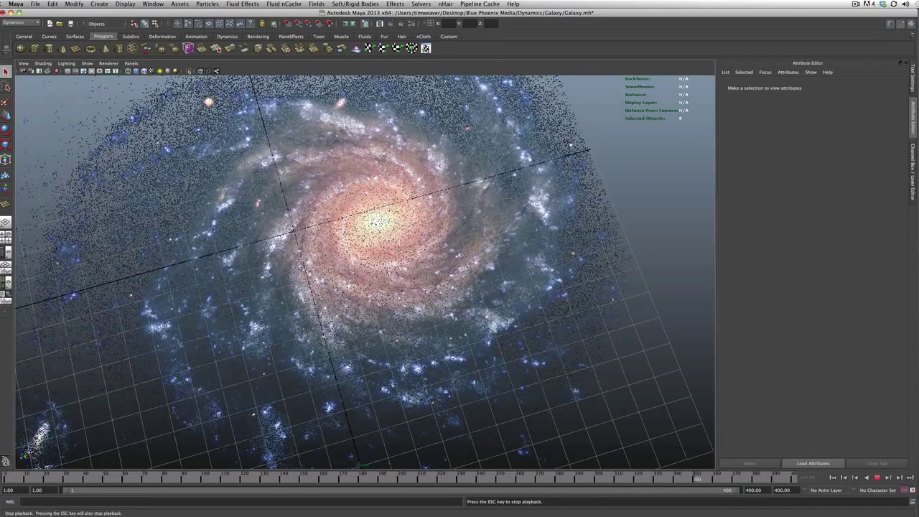
pyautogui.press('Escape')
pyautogui.scroll(-3, 464, 296)
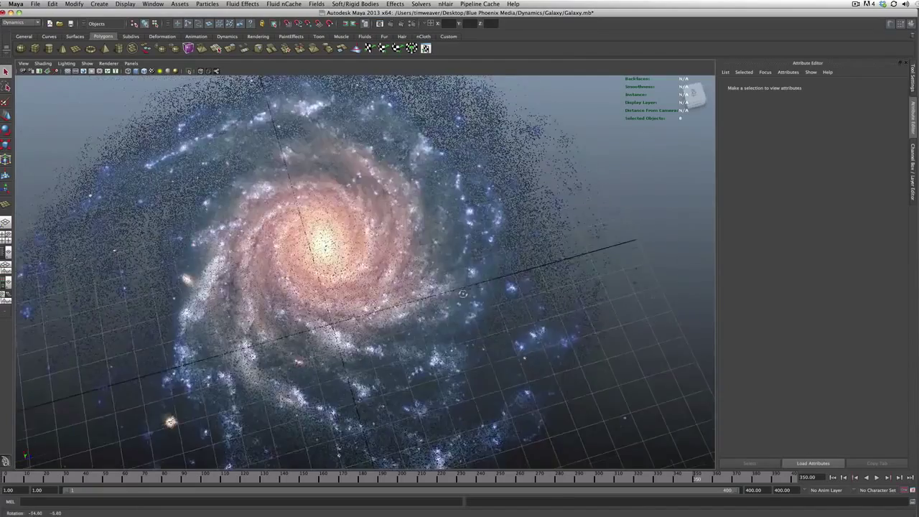
pyautogui.scroll(-3, 464, 296)
pyautogui.scroll(-2, 464, 297)
pyautogui.scroll(3, 464, 296)
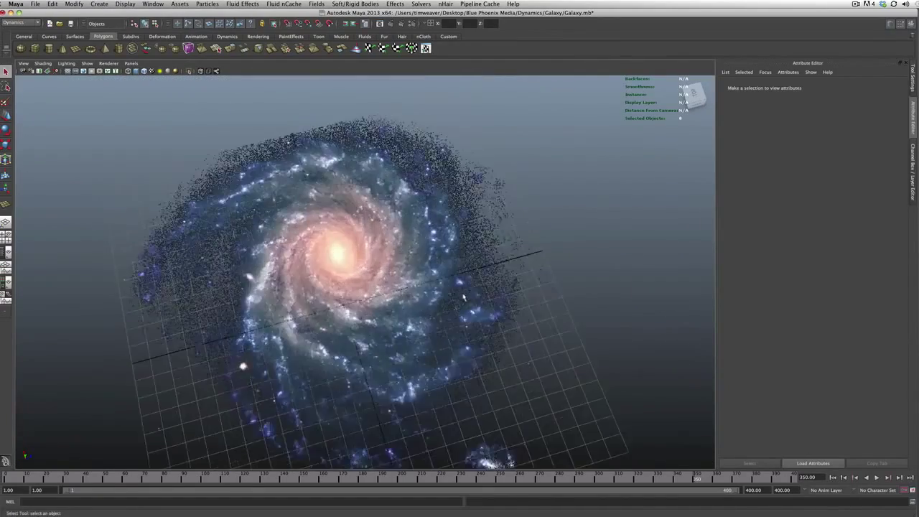
pyautogui.scroll(3, 464, 297)
pyautogui.scroll(2, 462, 297)
pyautogui.scroll(2, 462, 296)
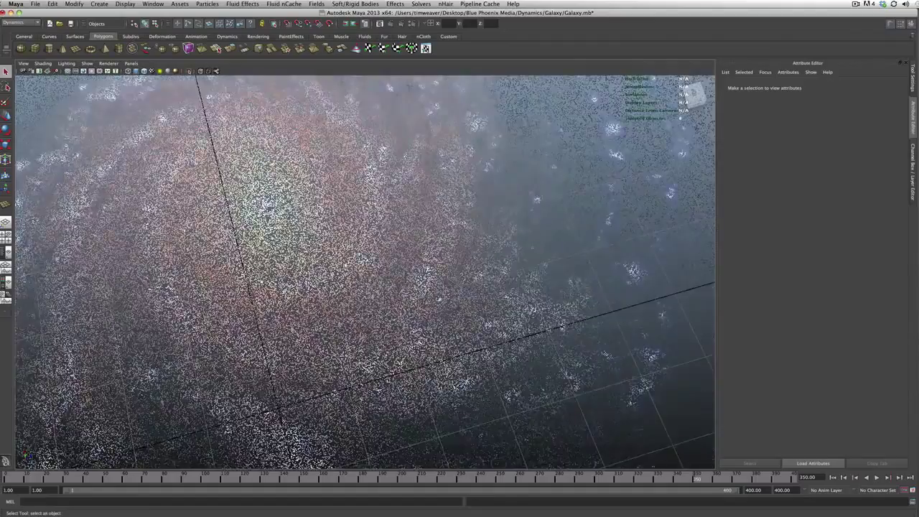
pyautogui.scroll(2, 461, 297)
pyautogui.scroll(2, 462, 296)
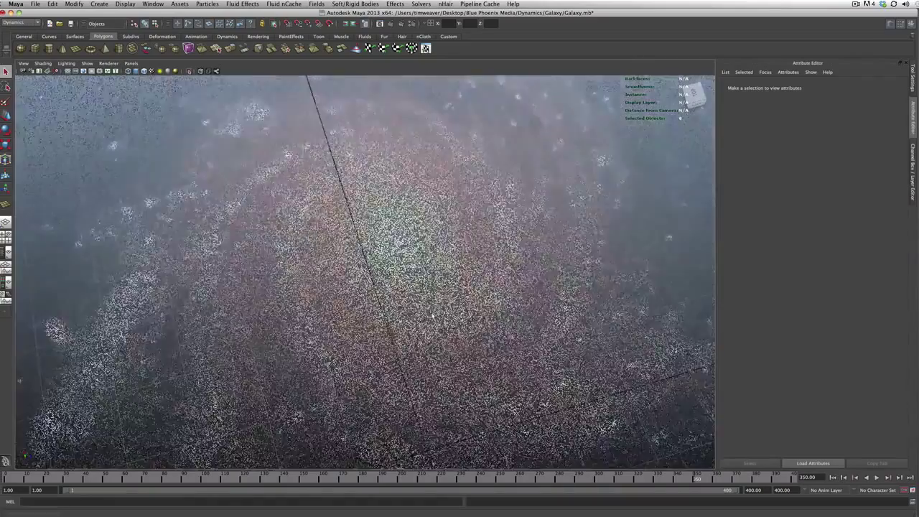
pyautogui.scroll(-5, 433, 316)
# Step: View the galaxy edge-on to check its flatness, then select the galaxy particles
pyautogui.keyDown('alt'); pyautogui.moveTo(433, 316); pyautogui.dragTo(449, 322); pyautogui.keyUp('alt')
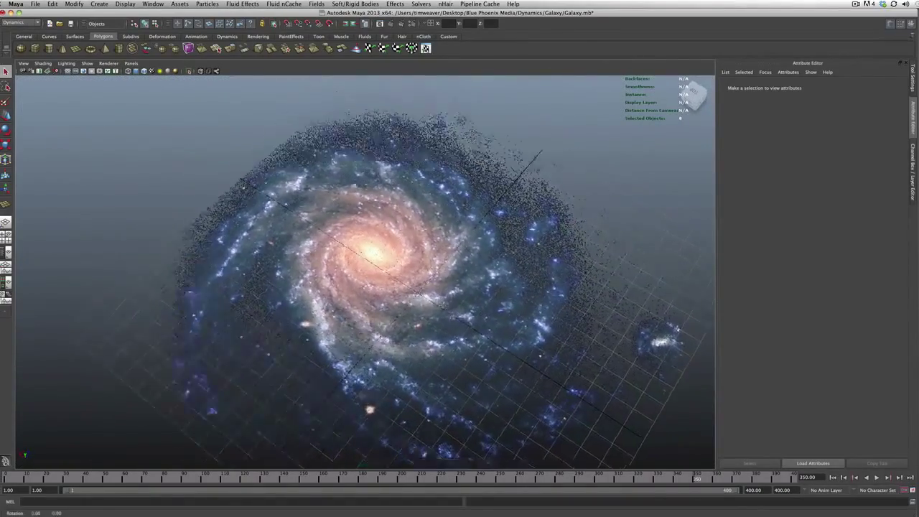
pyautogui.keyDown('alt'); pyautogui.moveTo(449, 323); pyautogui.dragTo(432, 298); pyautogui.keyUp('alt')
pyautogui.scroll(1, 432, 298)
pyautogui.scroll(2, 432, 298)
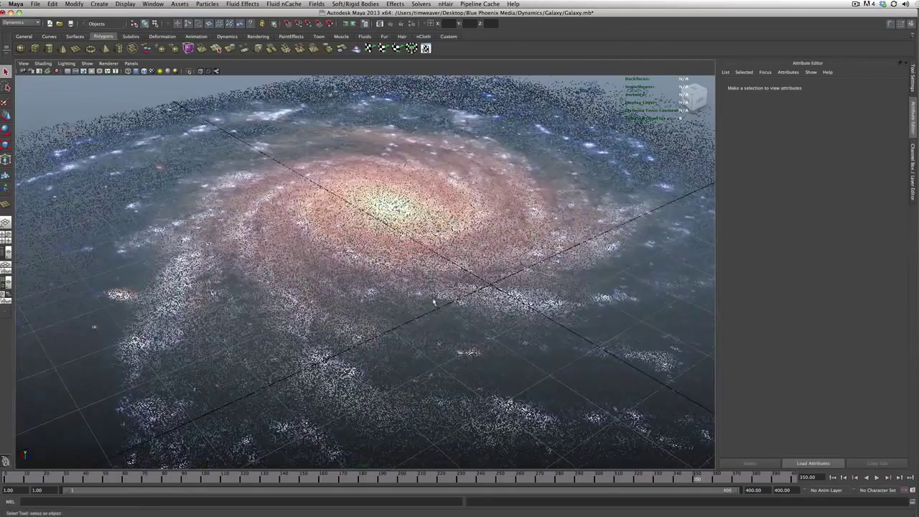
pyautogui.scroll(2, 431, 298)
pyautogui.scroll(2, 431, 298)
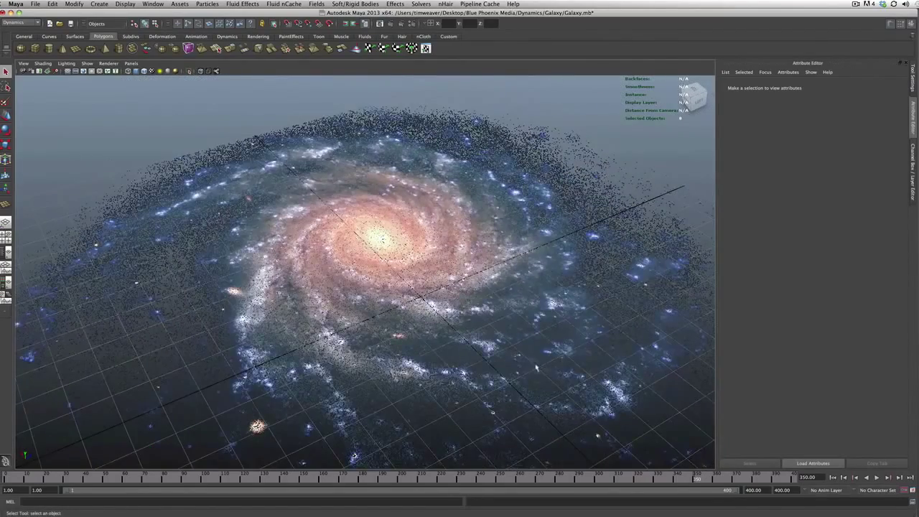
pyautogui.scroll(-3, 536, 369)
pyautogui.keyDown('alt'); pyautogui.moveTo(536, 370); pyautogui.dragTo(502, 344); pyautogui.keyUp('alt')
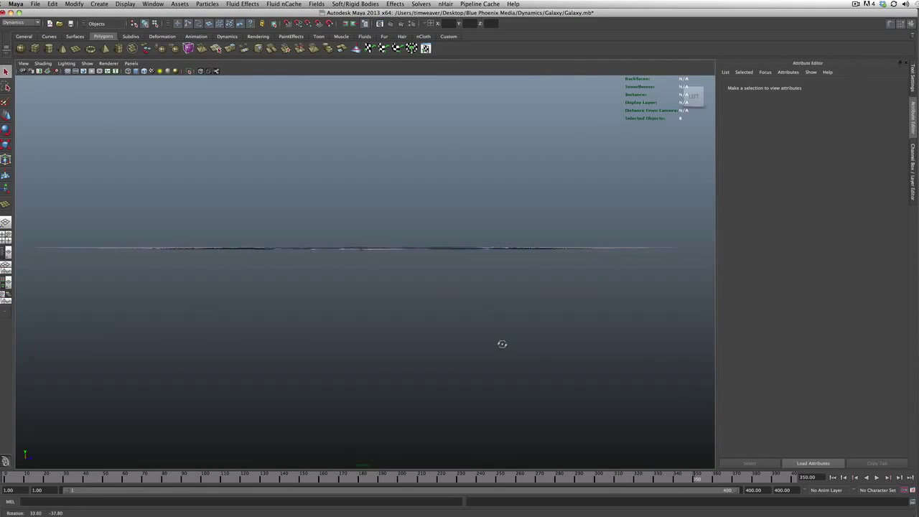
pyautogui.keyDown('alt'); pyautogui.moveTo(381, 242); pyautogui.dragTo(364, 265); pyautogui.keyUp('alt')
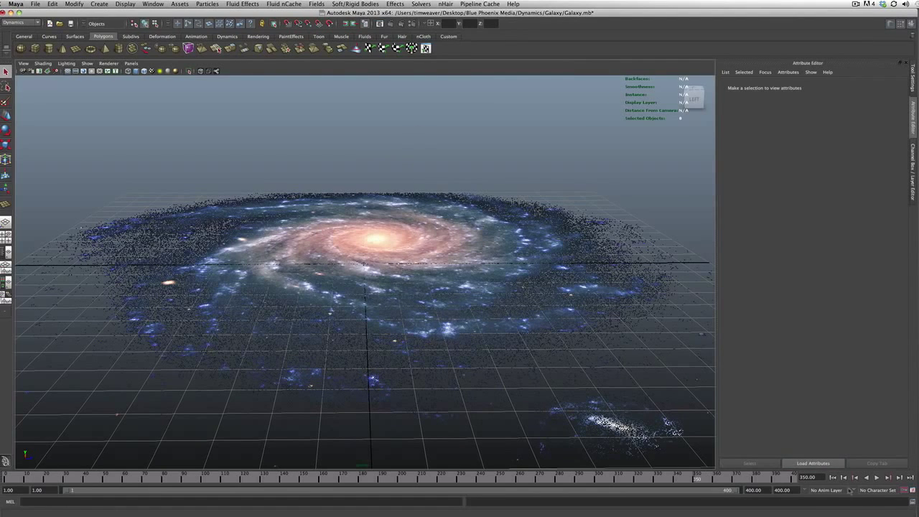
pyautogui.click(694, 408)
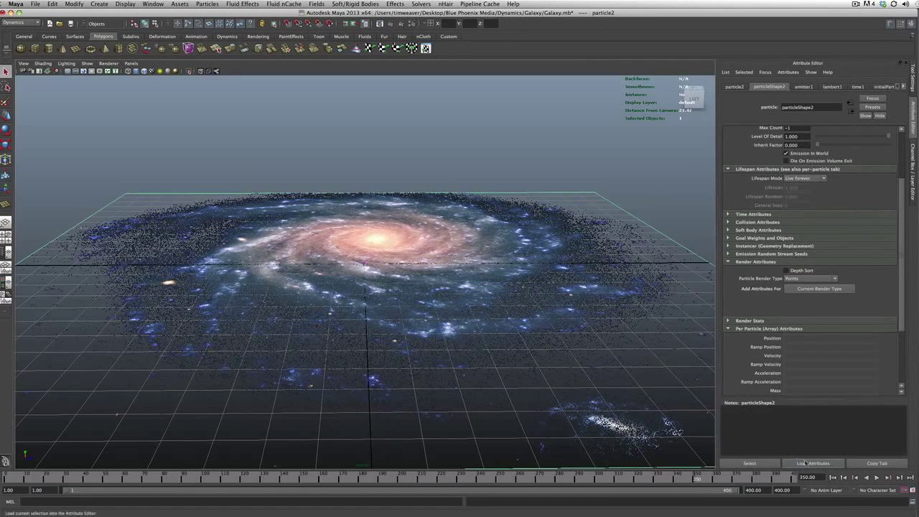
# Step: Rewind to frame 1 and set emitter1's Max Distance to 1
pyautogui.click(833, 477)
pyautogui.keyDown('alt'); pyautogui.moveTo(479, 327); pyautogui.dragTo(617, 312); pyautogui.keyUp('alt')
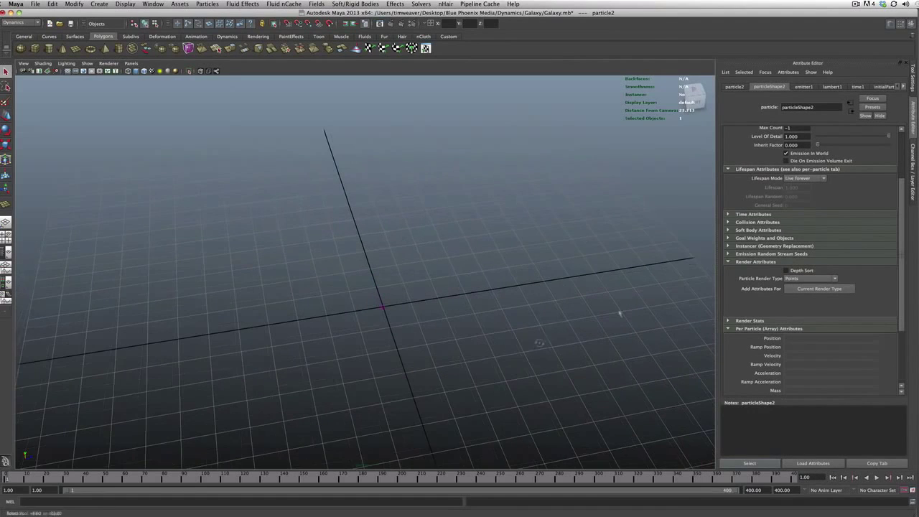
pyautogui.click(797, 86)
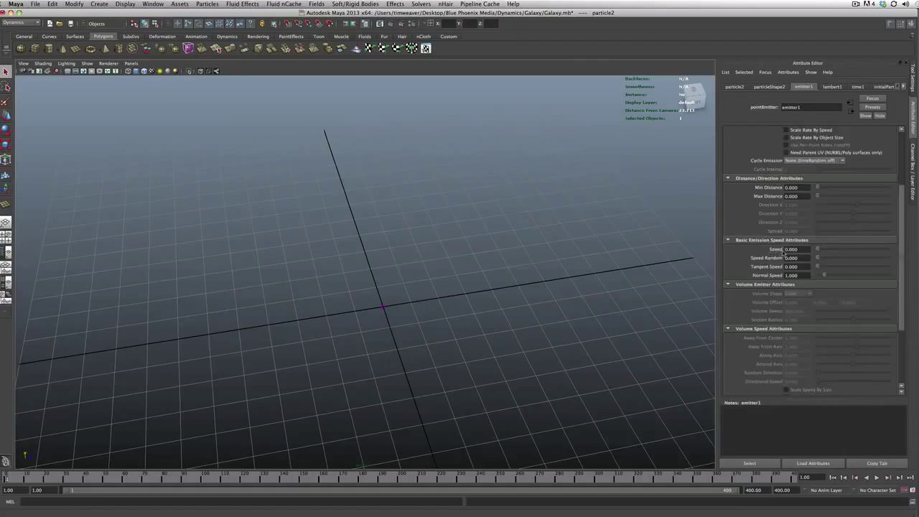
pyautogui.scroll(-3, 783, 253)
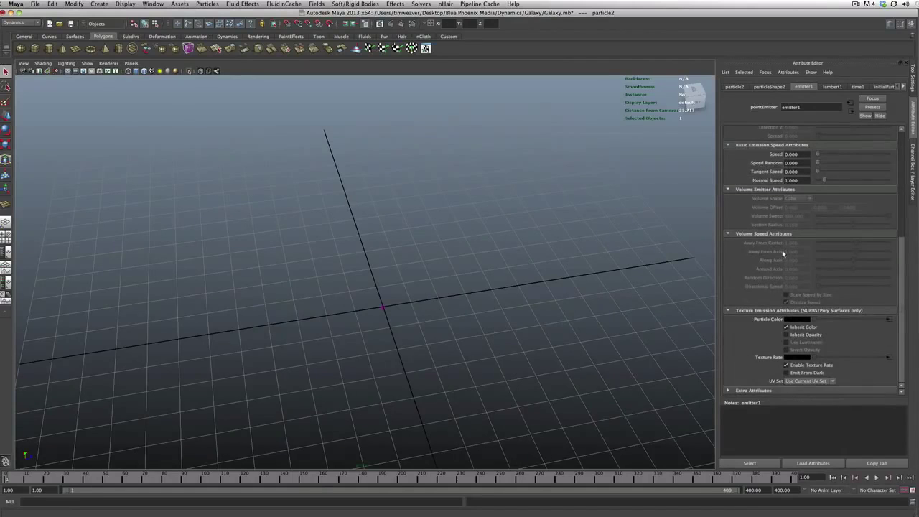
pyautogui.scroll(5, 782, 250)
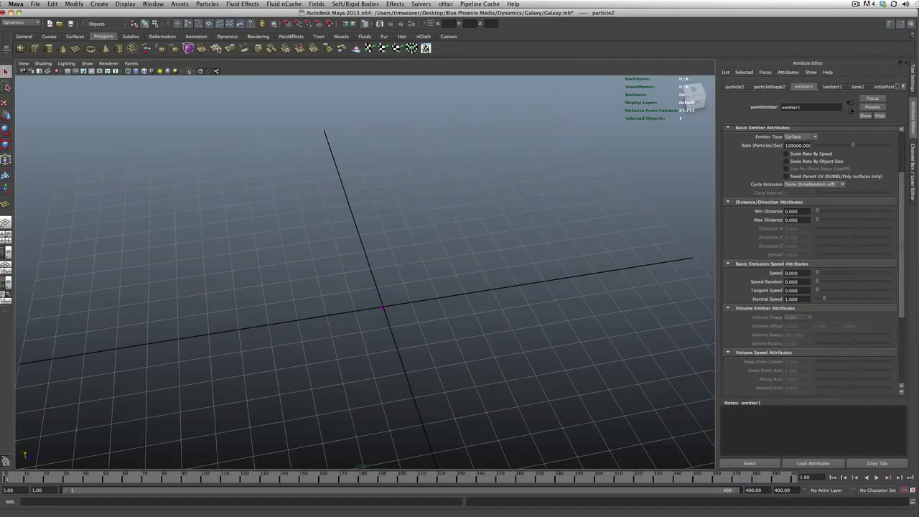
pyautogui.scroll(-3, 560, 272)
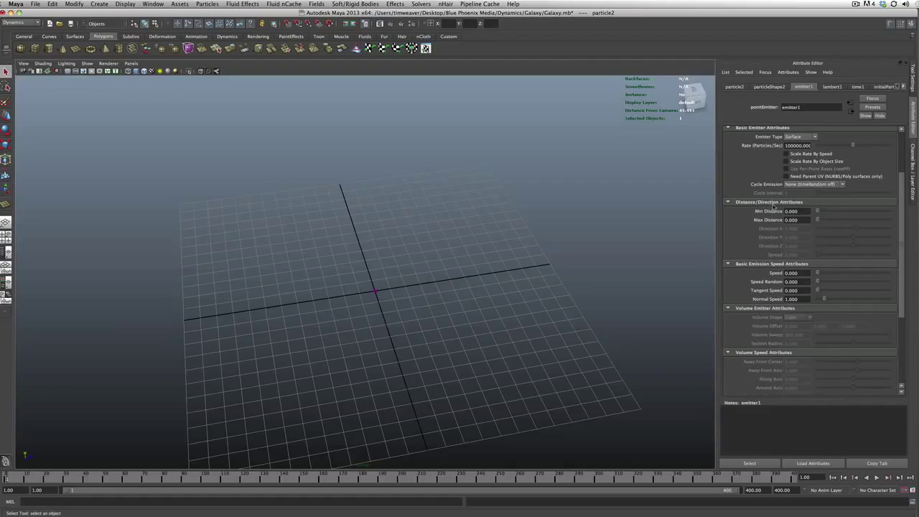
pyautogui.keyDown('alt'); pyautogui.moveTo(572, 372); pyautogui.dragTo(564, 359); pyautogui.keyUp('alt')
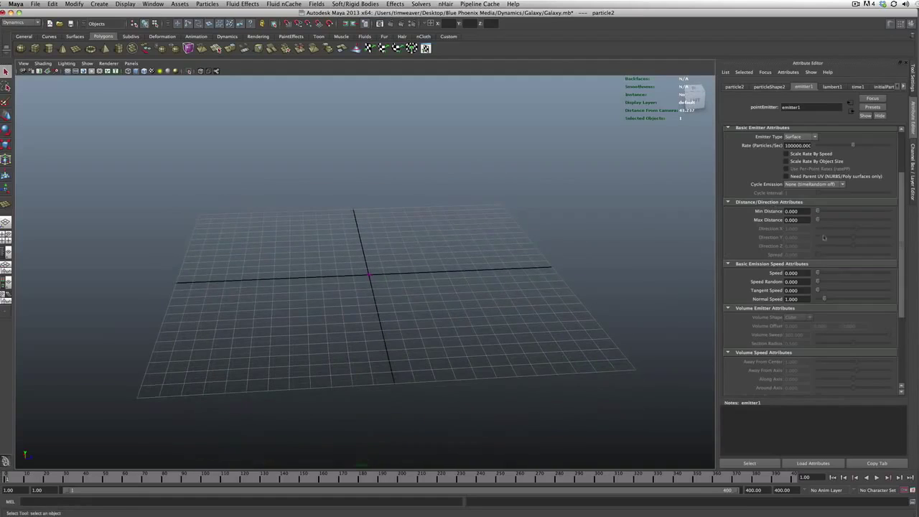
pyautogui.click(784, 221)
pyautogui.write('1')
pyautogui.keyDown('alt'); pyautogui.moveTo(353, 381); pyautogui.dragTo(353, 365); pyautogui.keyUp('alt')
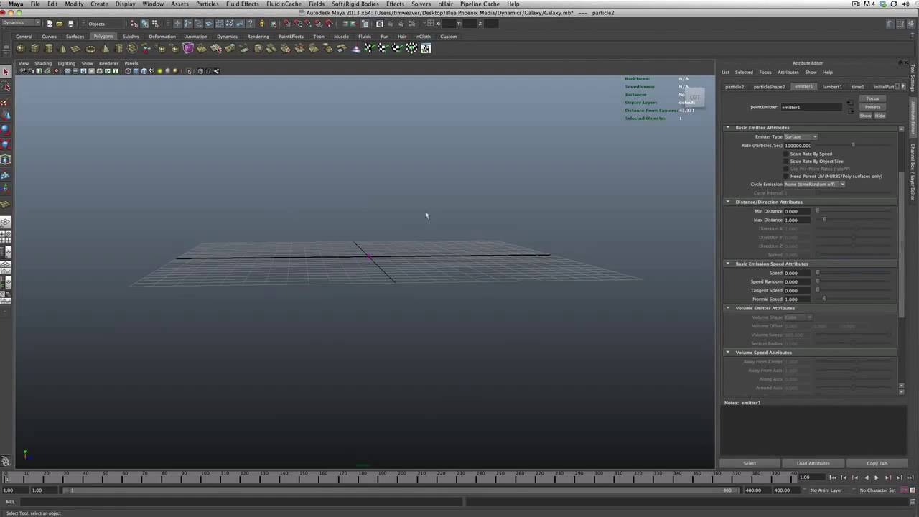
# Step: Replay the simulation, stop at frame 163, and look down on the spiral galaxy
pyautogui.click(877, 479)
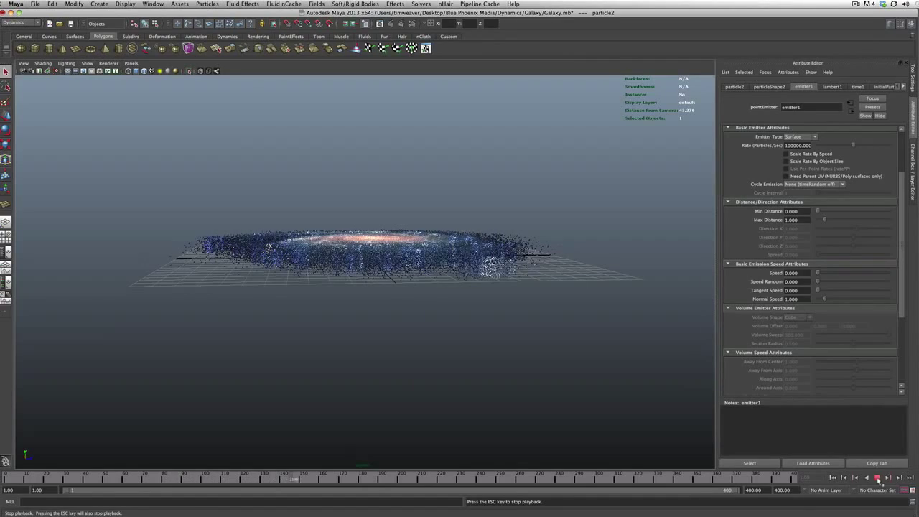
pyautogui.click(876, 479)
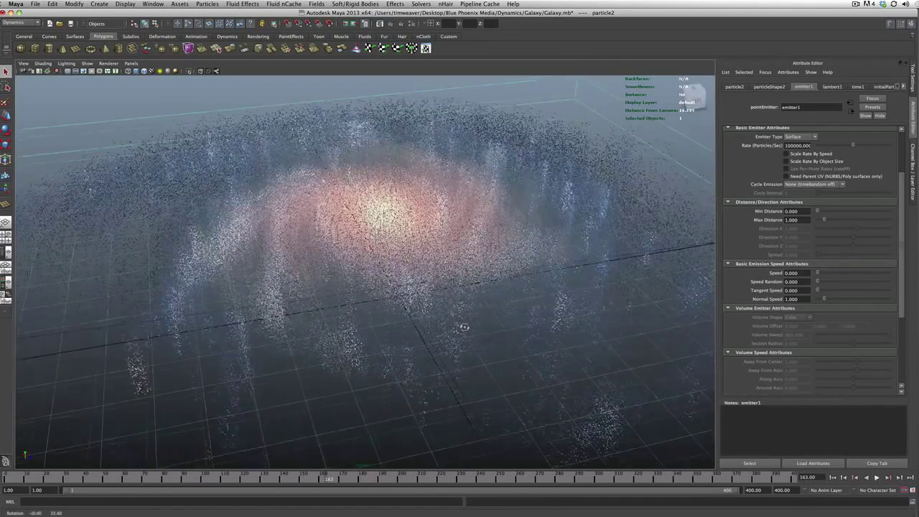
pyautogui.keyDown('alt'); pyautogui.moveTo(452, 292); pyautogui.dragTo(446, 280); pyautogui.keyUp('alt')
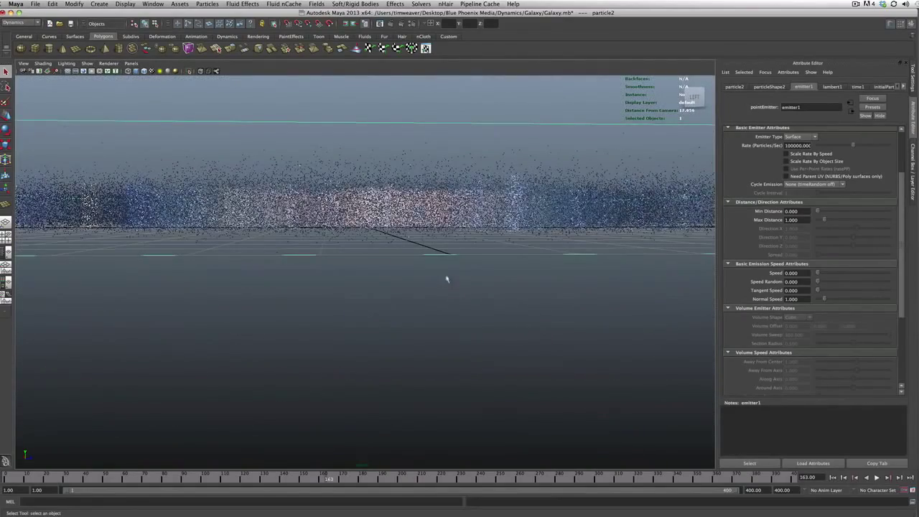
pyautogui.moveTo(444, 135)
pyautogui.keyDown('alt'); pyautogui.mouseDown()
pyautogui.moveTo(301, 388)
pyautogui.moveTo(497, 274)
pyautogui.moveTo(567, 361)
pyautogui.moveTo(567, 305)
pyautogui.moveTo(441, 309)
pyautogui.mouseUp(); pyautogui.keyUp('alt')
pyautogui.scroll(-5, 441, 308)
pyautogui.keyDown('alt'); pyautogui.moveTo(441, 309); pyautogui.dragTo(474, 327); pyautogui.keyUp('alt')
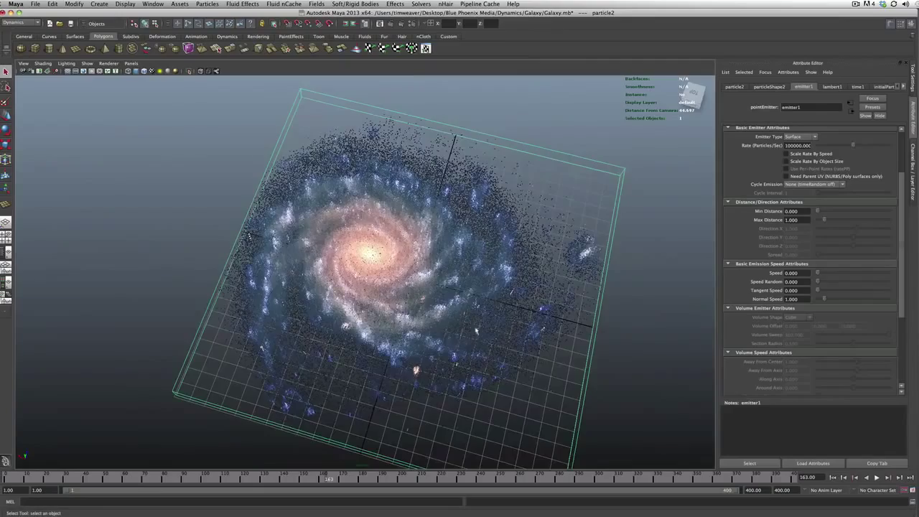
# Step: Fly the camera through and over the thickened galaxy to inspect its vertical depth
pyautogui.scroll(5, 476, 331)
pyautogui.moveTo(476, 330)
pyautogui.keyDown('alt'); pyautogui.mouseDown(button='right')
pyautogui.moveTo(592, 328)
pyautogui.moveTo(384, 278)
pyautogui.mouseUp(button='right'); pyautogui.keyUp('alt')
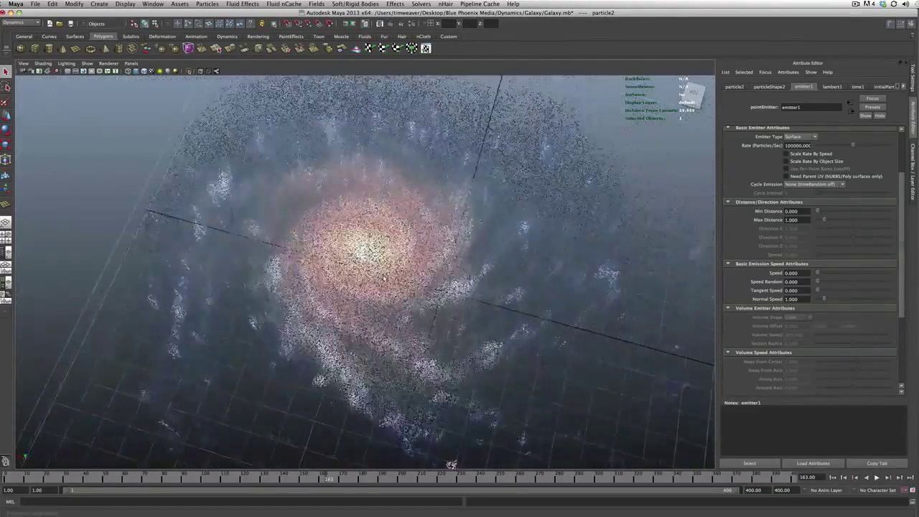
pyautogui.moveTo(394, 336)
pyautogui.keyDown('alt'); pyautogui.mouseDown(button='right')
pyautogui.moveTo(419, 391)
pyautogui.moveTo(459, 438)
pyautogui.mouseUp(button='right'); pyautogui.keyUp('alt')
pyautogui.moveTo(459, 438)
pyautogui.keyDown('alt'); pyautogui.mouseDown()
pyautogui.moveTo(339, 292)
pyautogui.moveTo(353, 301)
pyautogui.mouseUp(); pyautogui.keyUp('alt')
pyautogui.keyDown('alt'); pyautogui.moveTo(353, 301); pyautogui.dragTo(349, 321, button='right'); pyautogui.keyUp('alt')
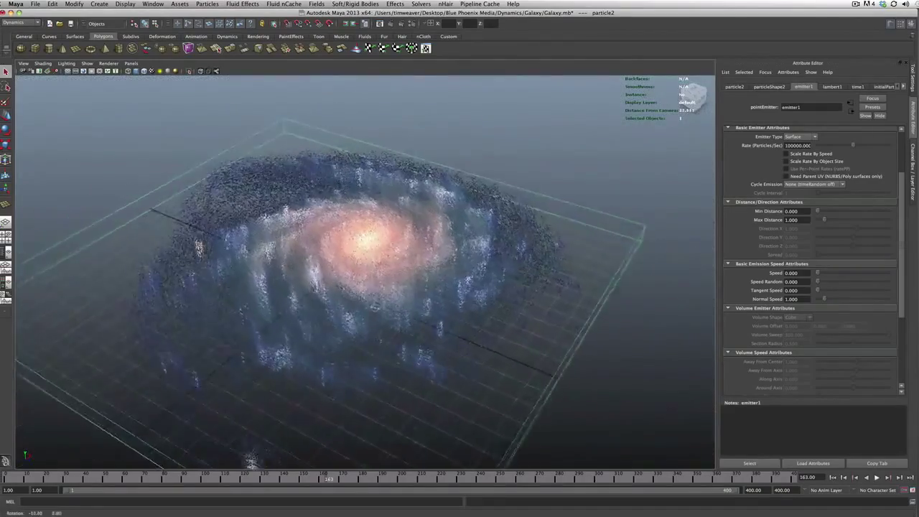
pyautogui.moveTo(252, 459)
pyautogui.keyDown('alt'); pyautogui.mouseDown()
pyautogui.moveTo(324, 416)
pyautogui.moveTo(434, 412)
pyautogui.mouseUp(); pyautogui.keyUp('alt')
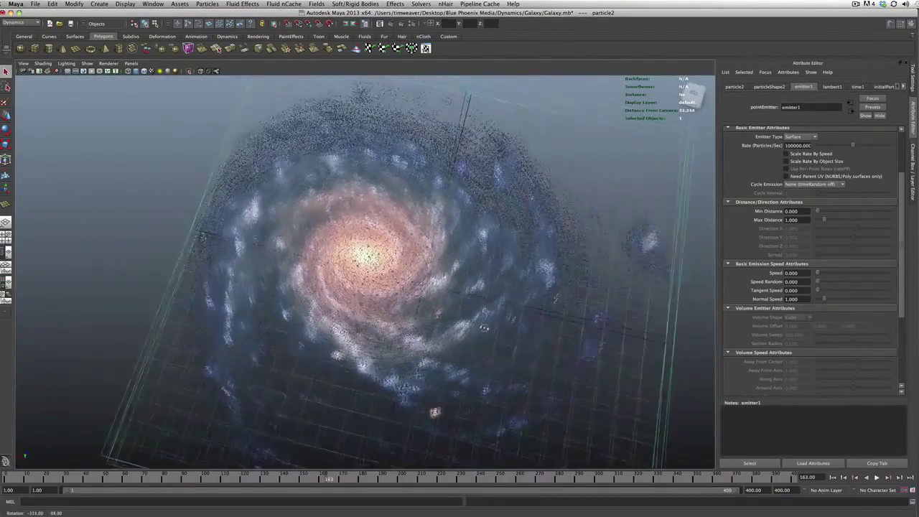
pyautogui.scroll(-5, 484, 327)
pyautogui.keyDown('alt'); pyautogui.moveTo(484, 327); pyautogui.dragTo(489, 333); pyautogui.keyUp('alt')
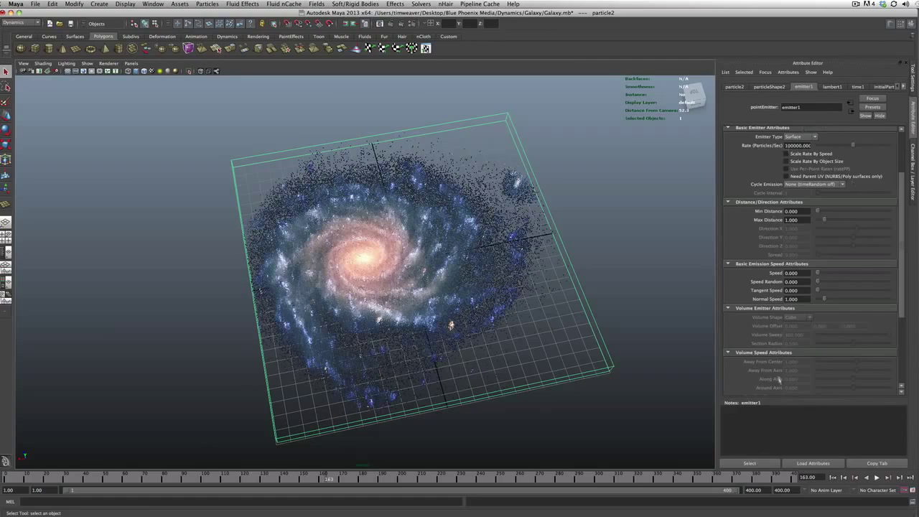
pyautogui.scroll(-3, 772, 364)
pyautogui.scroll(-2, 769, 359)
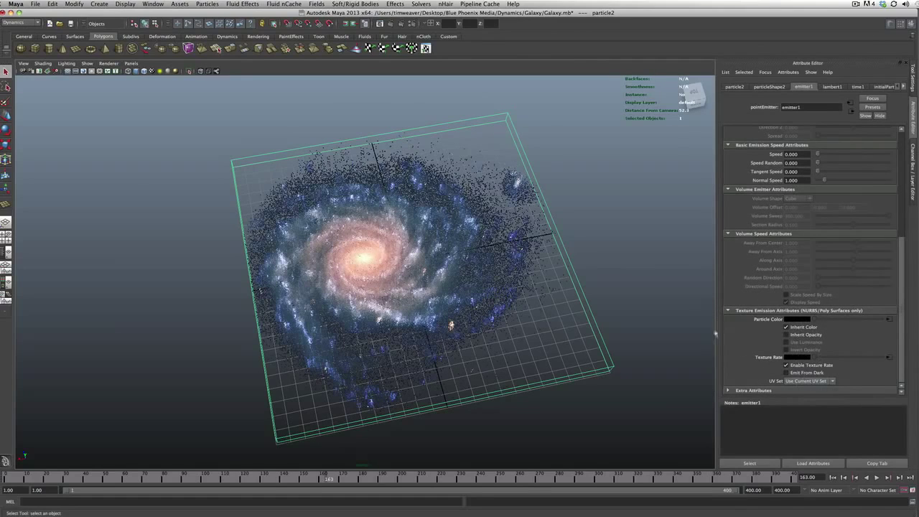
pyautogui.moveTo(718, 332); pyautogui.dragTo(741, 333)
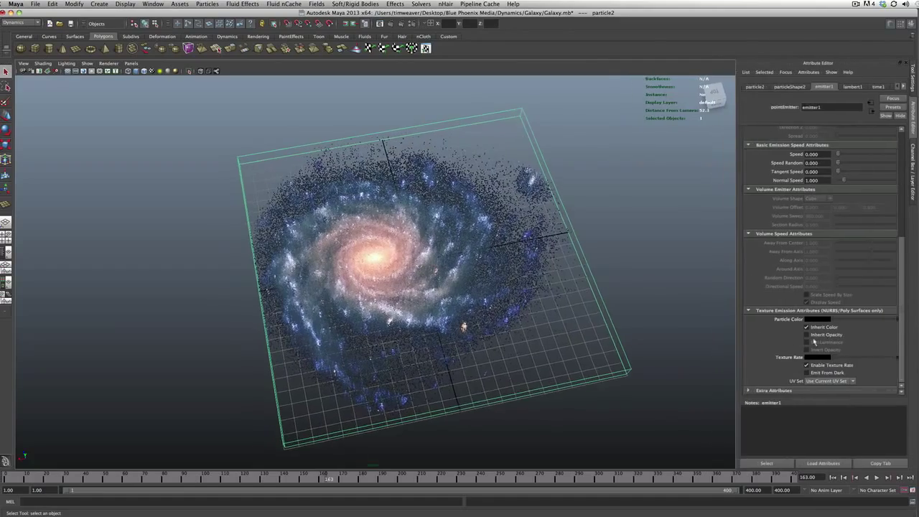
pyautogui.click(595, 330)
pyautogui.keyDown('alt'); pyautogui.moveTo(642, 314); pyautogui.dragTo(501, 327); pyautogui.keyUp('alt')
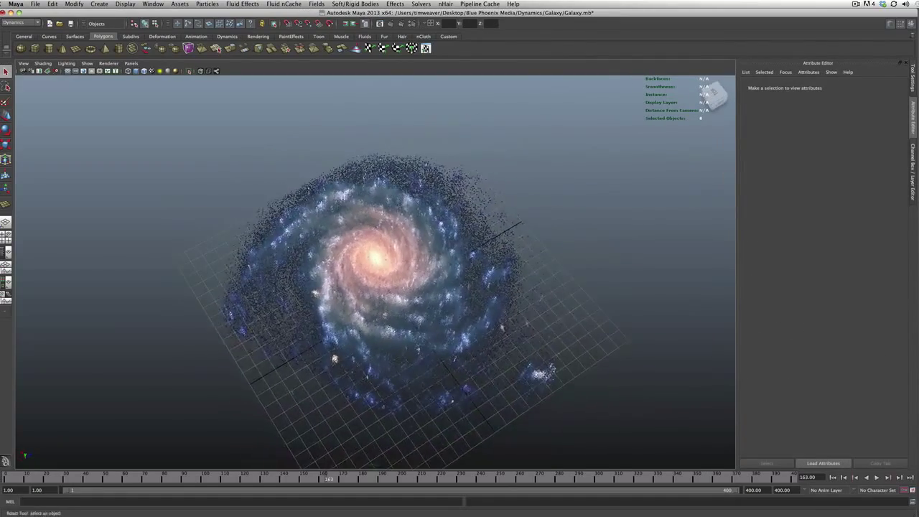
pyautogui.keyDown('alt'); pyautogui.moveTo(334, 358); pyautogui.dragTo(461, 290); pyautogui.keyUp('alt')
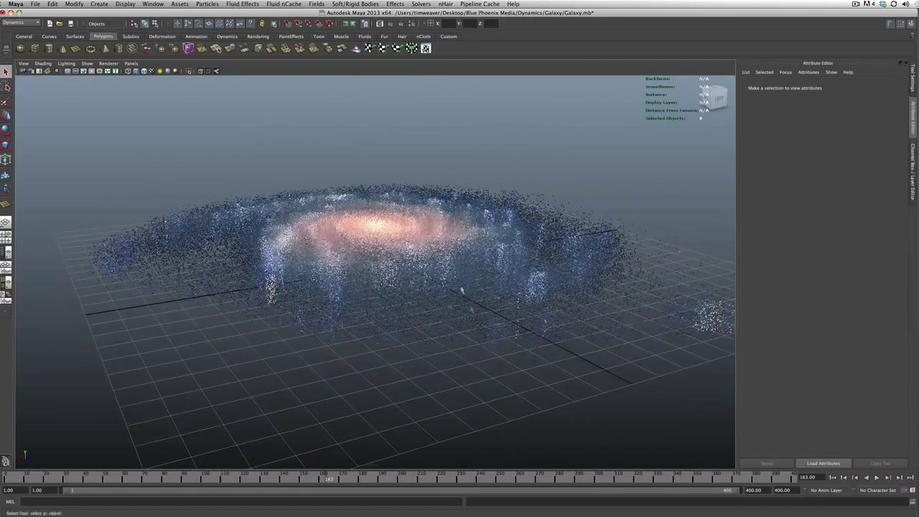
pyautogui.click(462, 290)
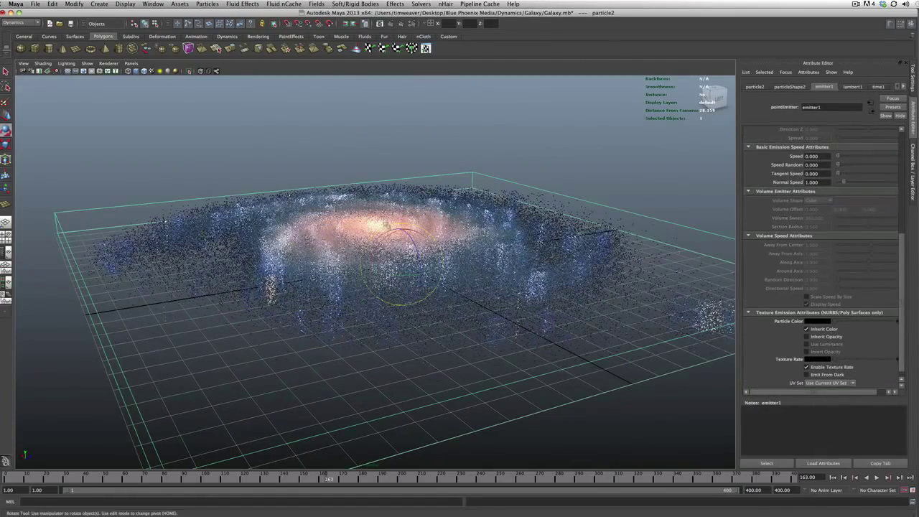
pyautogui.keyDown('alt'); pyautogui.moveTo(462, 291); pyautogui.dragTo(467, 317); pyautogui.keyUp('alt')
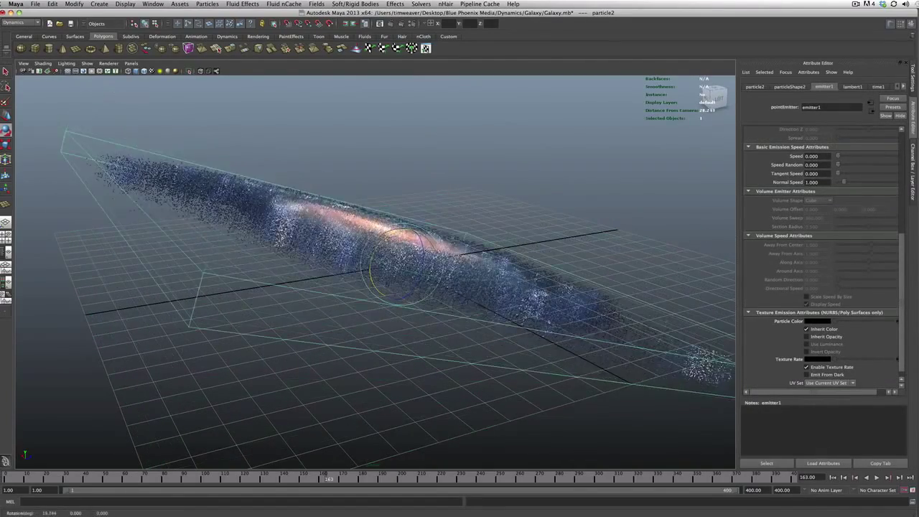
pyautogui.click(467, 317)
pyautogui.keyDown('alt'); pyautogui.moveTo(467, 316); pyautogui.dragTo(431, 301); pyautogui.keyUp('alt')
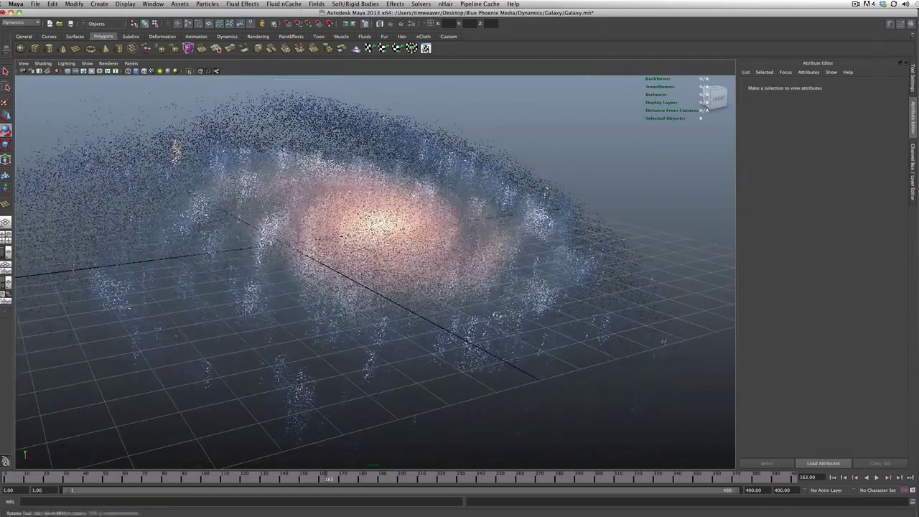
pyautogui.keyDown('alt'); pyautogui.moveTo(431, 302); pyautogui.dragTo(535, 306, button='right'); pyautogui.keyUp('alt')
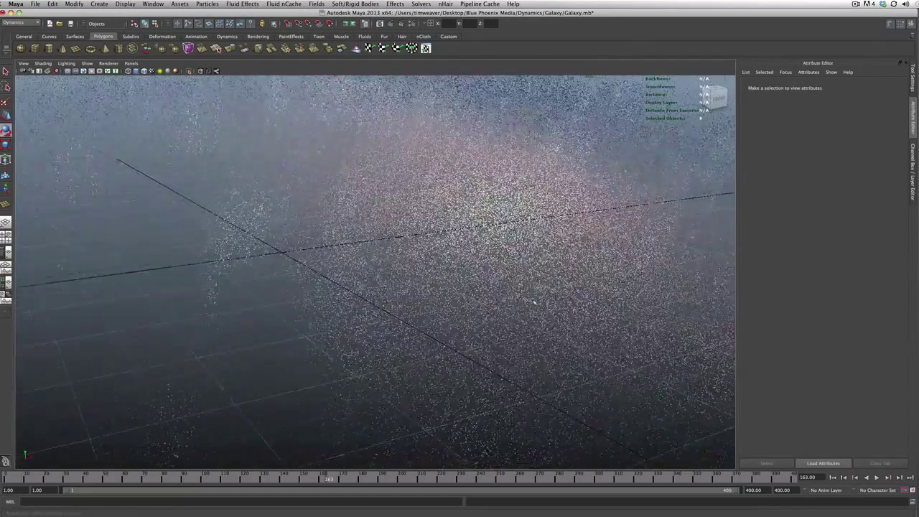
pyautogui.moveTo(535, 305)
pyautogui.keyDown('alt'); pyautogui.mouseDown()
pyautogui.moveTo(512, 308)
pyautogui.moveTo(532, 344)
pyautogui.moveTo(532, 302)
pyautogui.moveTo(514, 310)
pyautogui.mouseUp(); pyautogui.keyUp('alt')
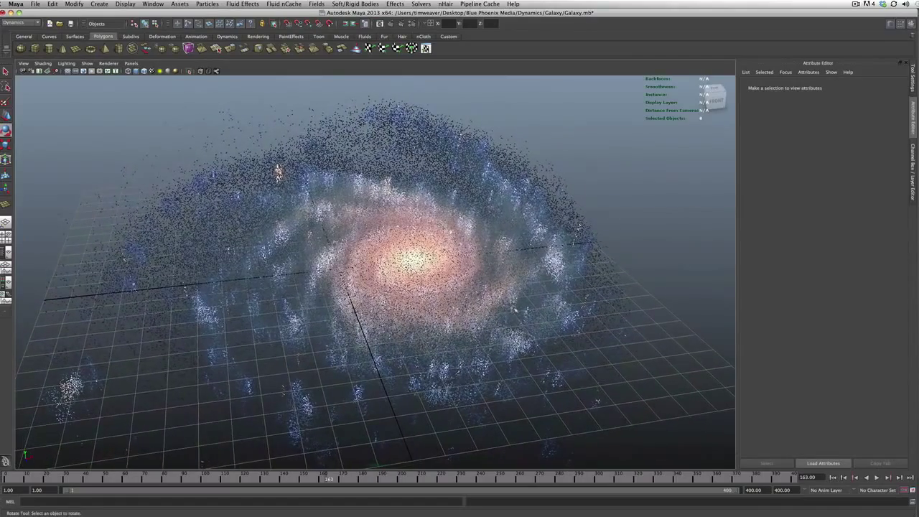